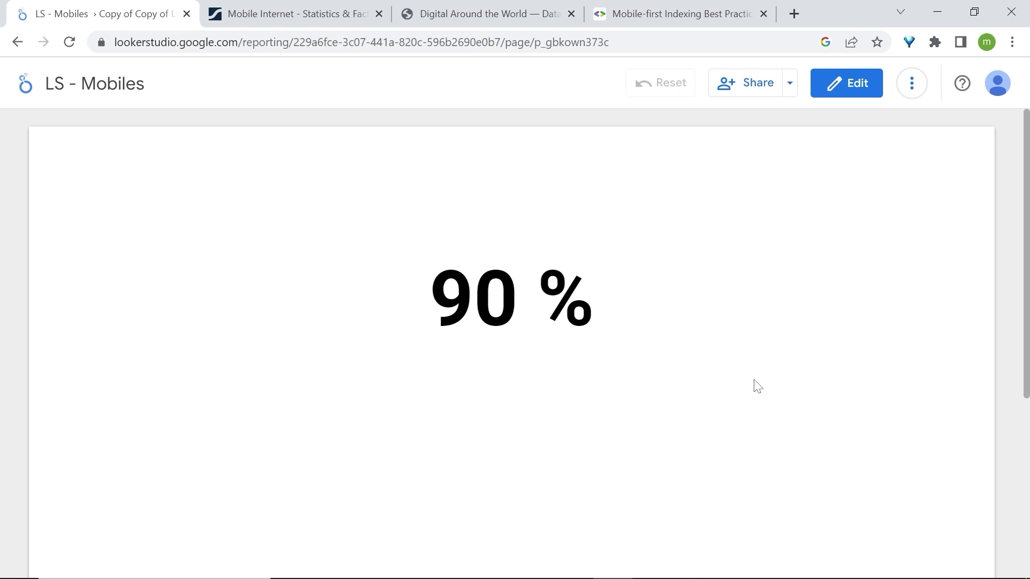
Advance the report to the 60% + page, then highlight Statista's five-billion mobile users sentence
key(Page_Down)
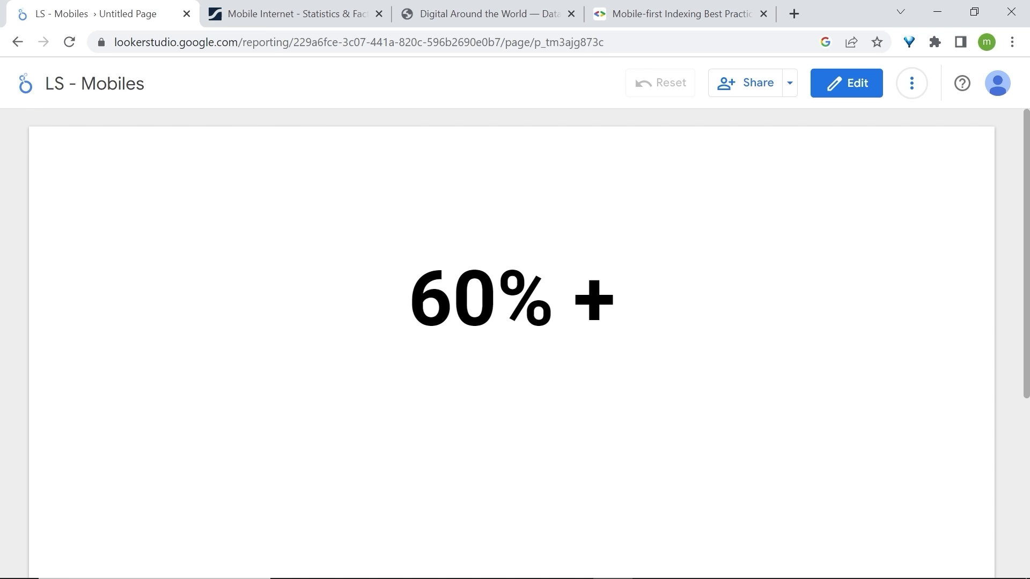
click(322, 15)
drag(387, 416, 285, 455)
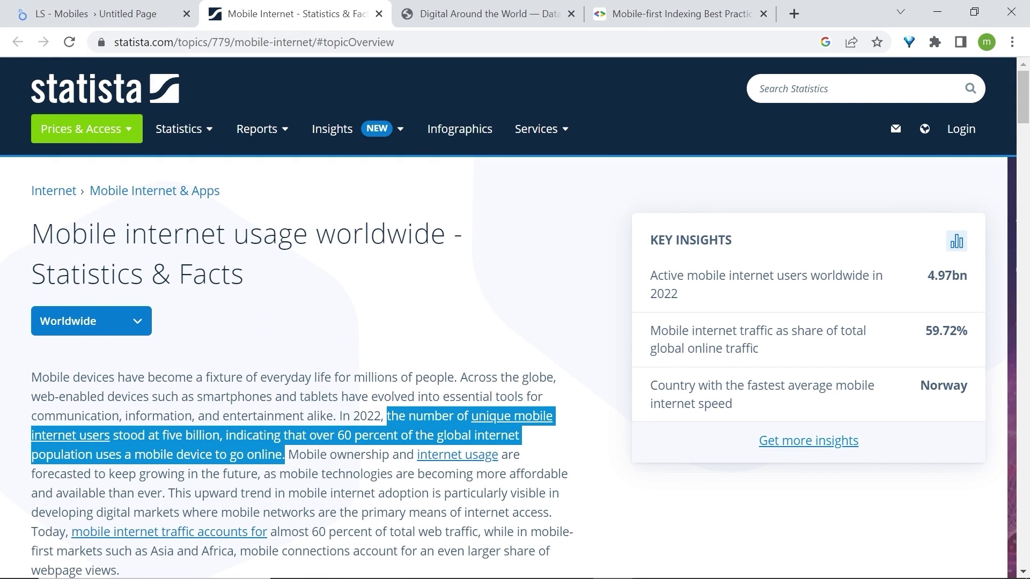
Highlight DataReportal's 92.3 percent mobile-usage sentence, then go to Google's mobile-first indexing page
click(485, 13)
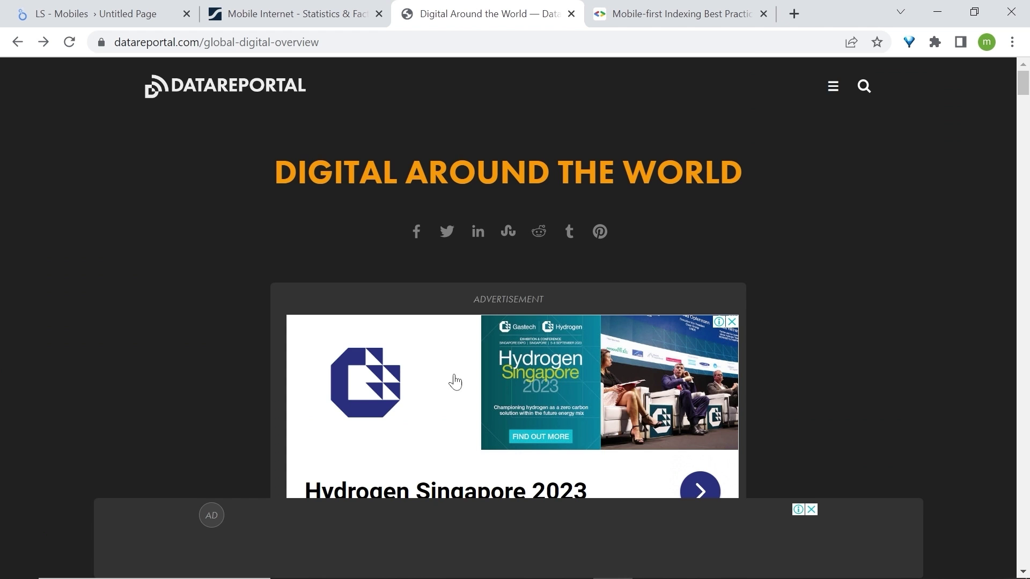
scroll(450, 376, down, 10)
drag(271, 340, 658, 329)
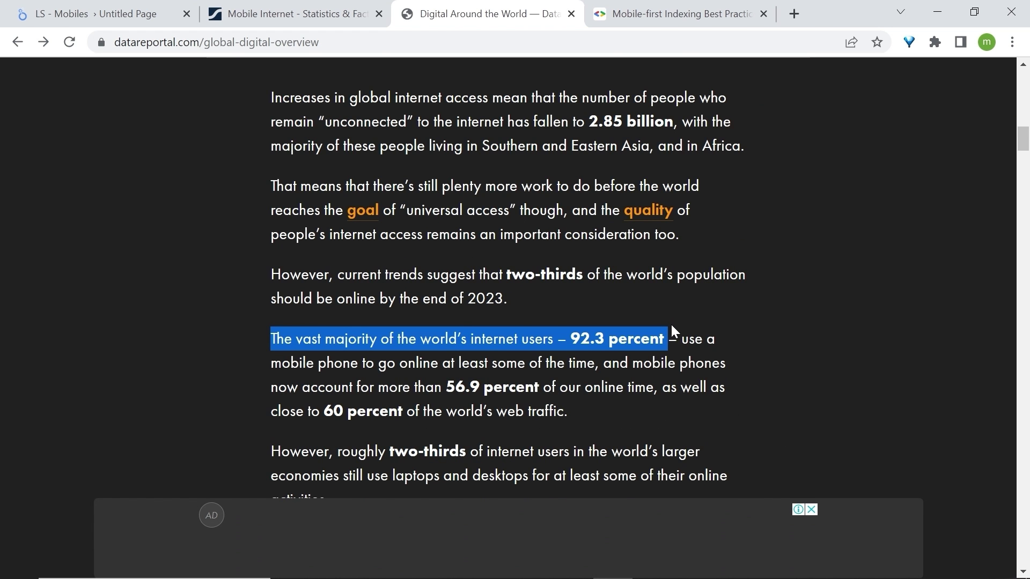
click(674, 8)
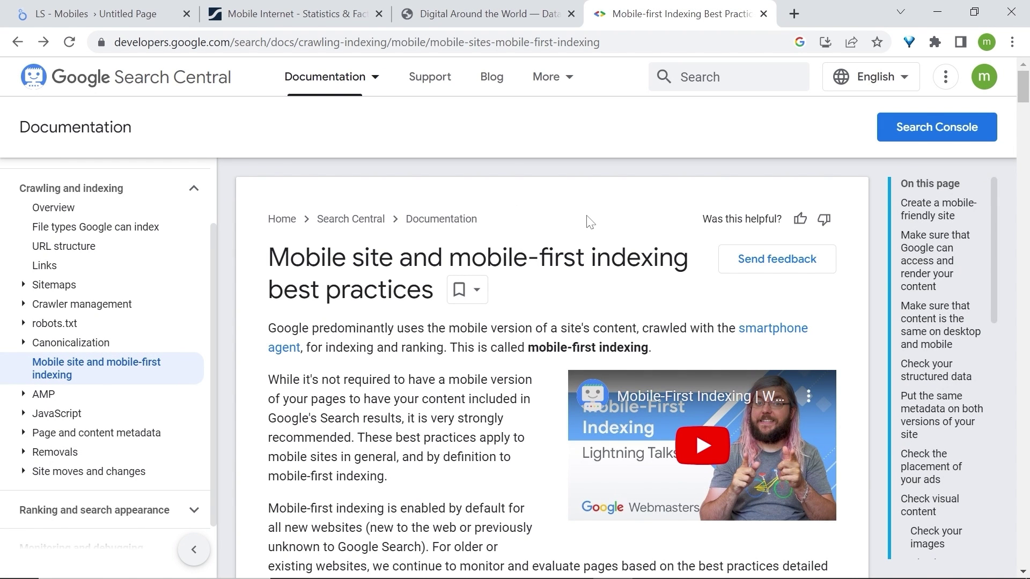
Highlight the mobile-first indexing heading and opening paragraph, then clear the highlight
drag(450, 257, 711, 277)
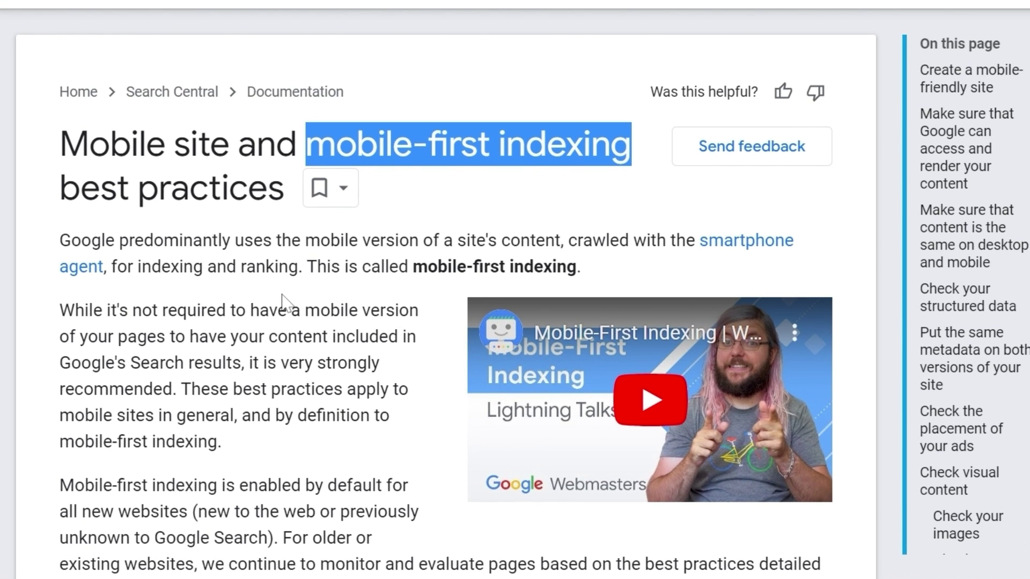
drag(59, 240, 634, 274)
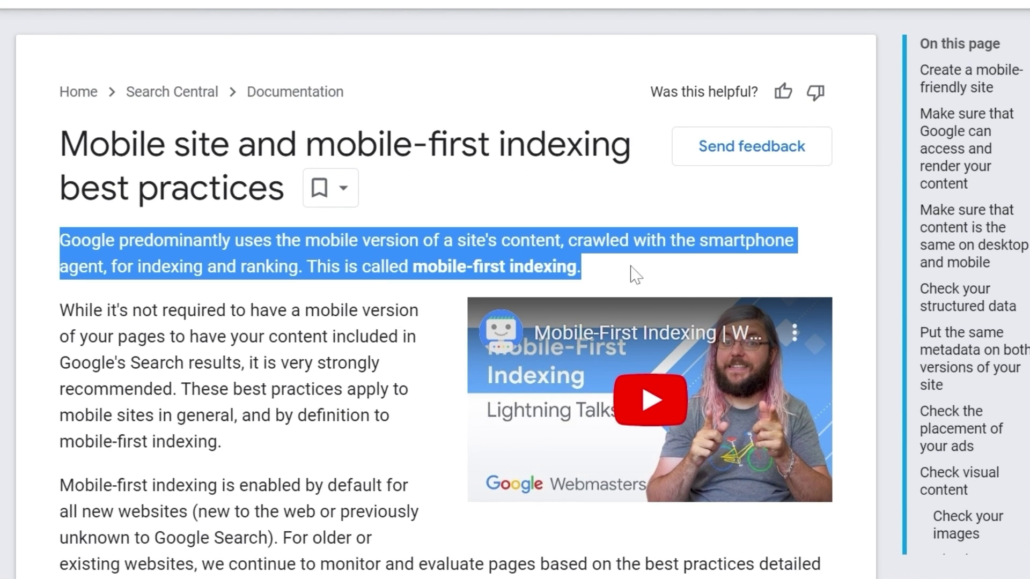
click(699, 281)
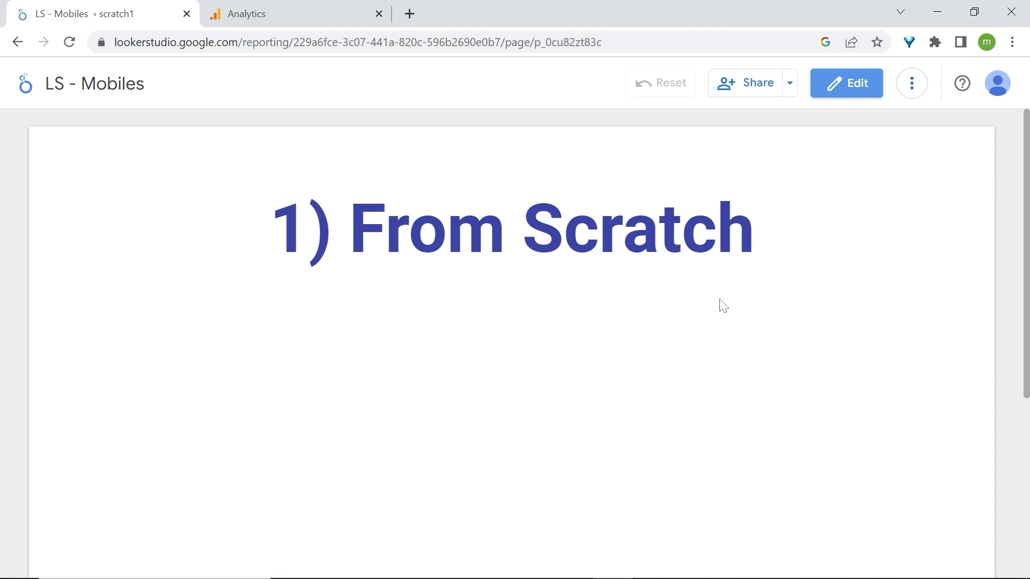
Step the LS - Mobiles report to the Target audience page, then go to GA4's Reports snapshot
key(Page_Down)
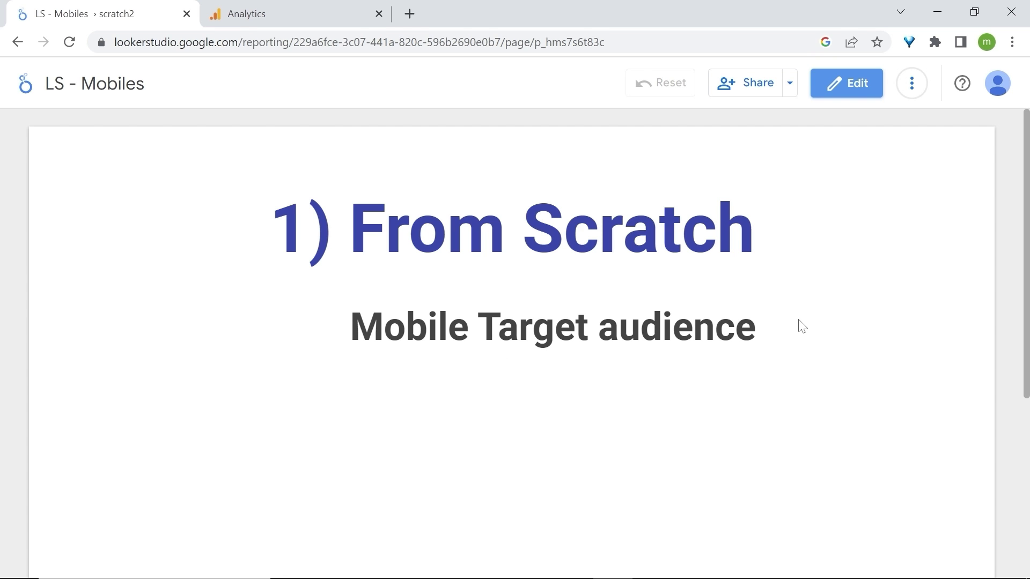
key(Page_Down)
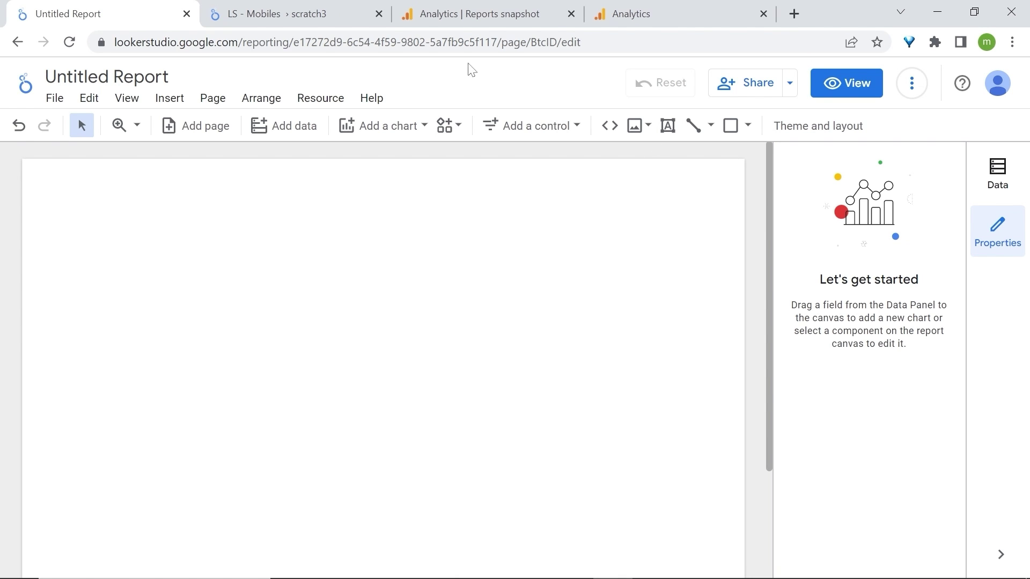
click(271, 12)
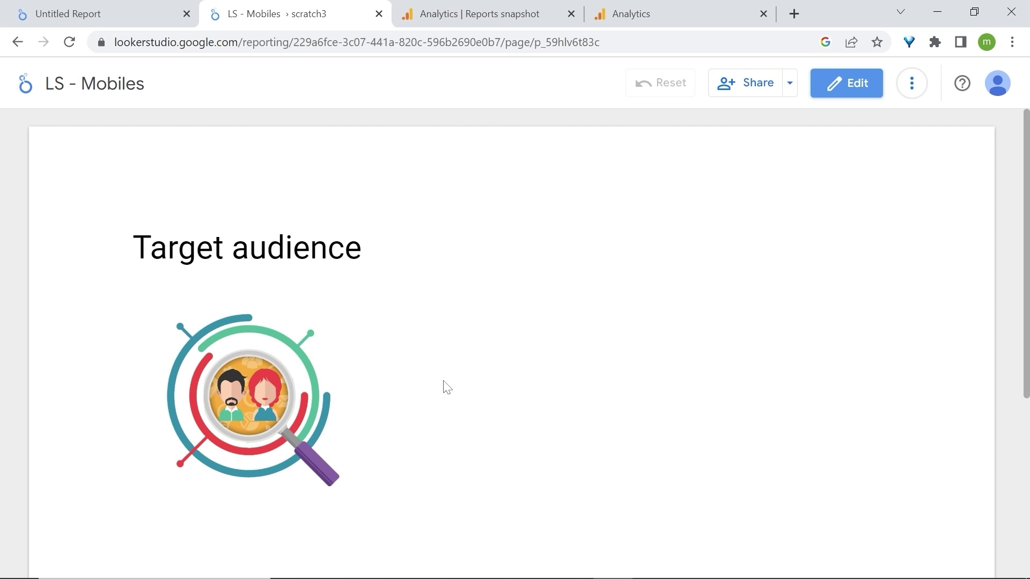
click(472, 4)
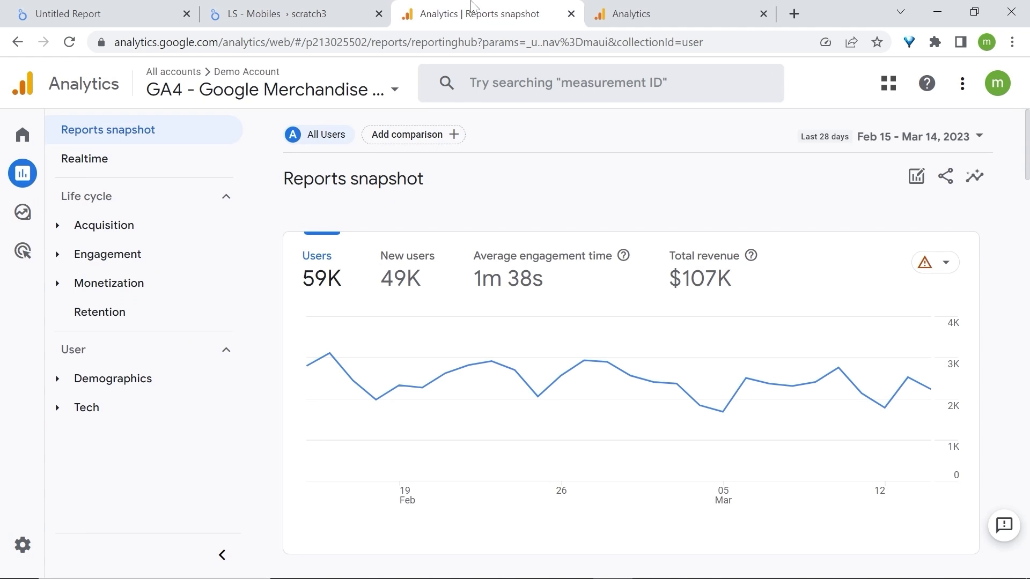
Open GA4's Tech overview and follow its screen-resolution card to the full Screen resolution report
mouse_move(104, 179)
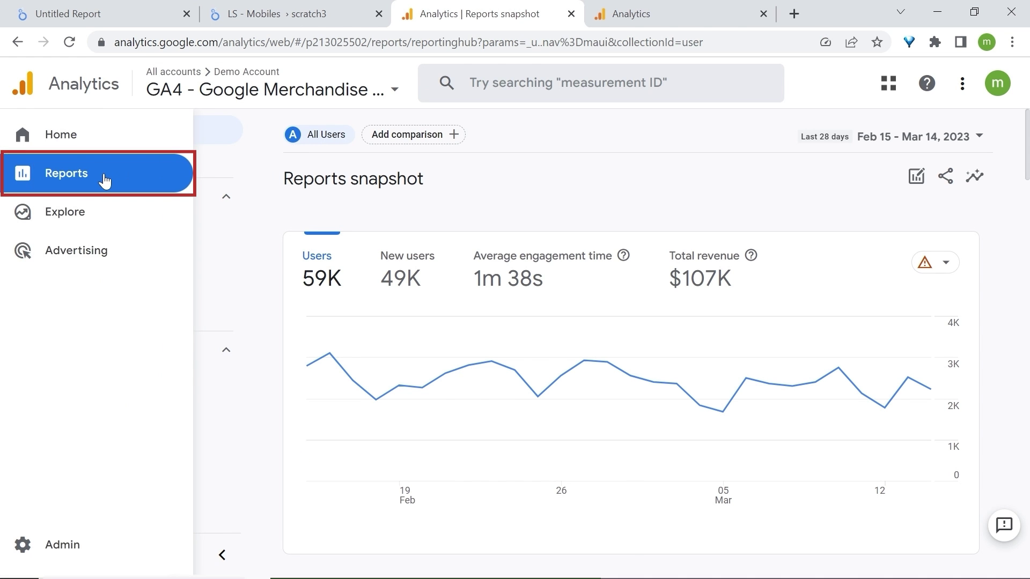
click(87, 407)
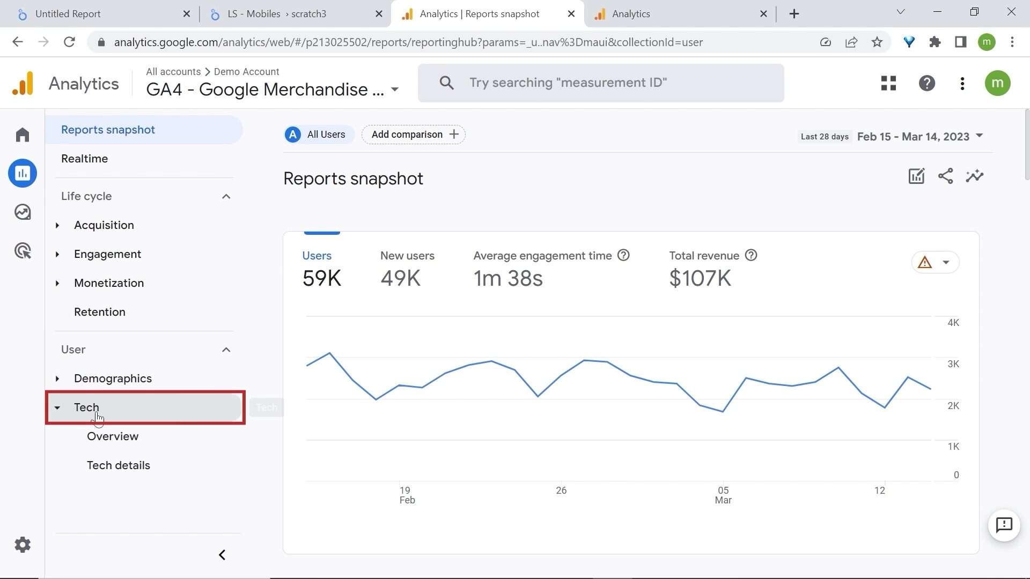
click(141, 439)
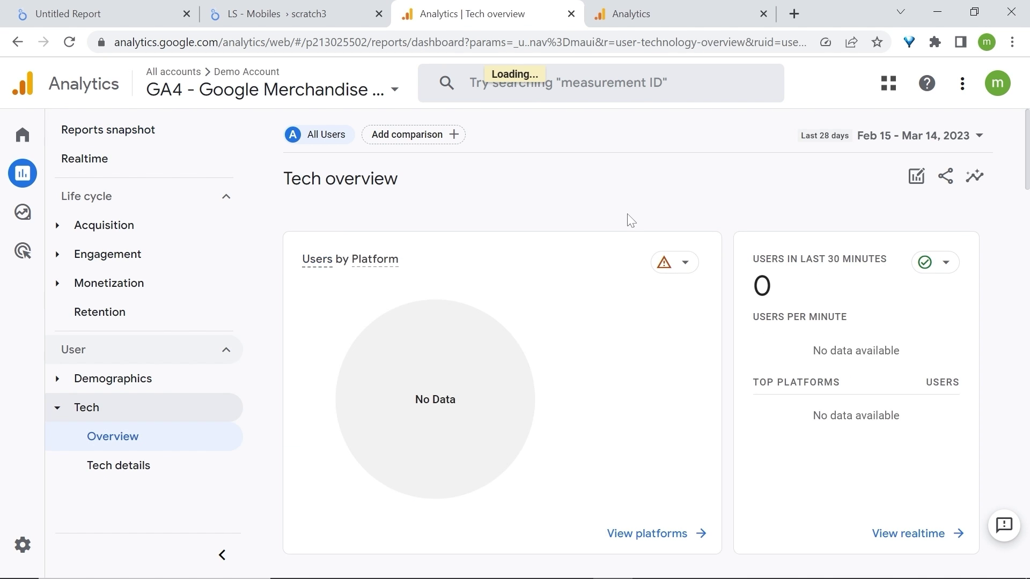
scroll(544, 255, down, 15)
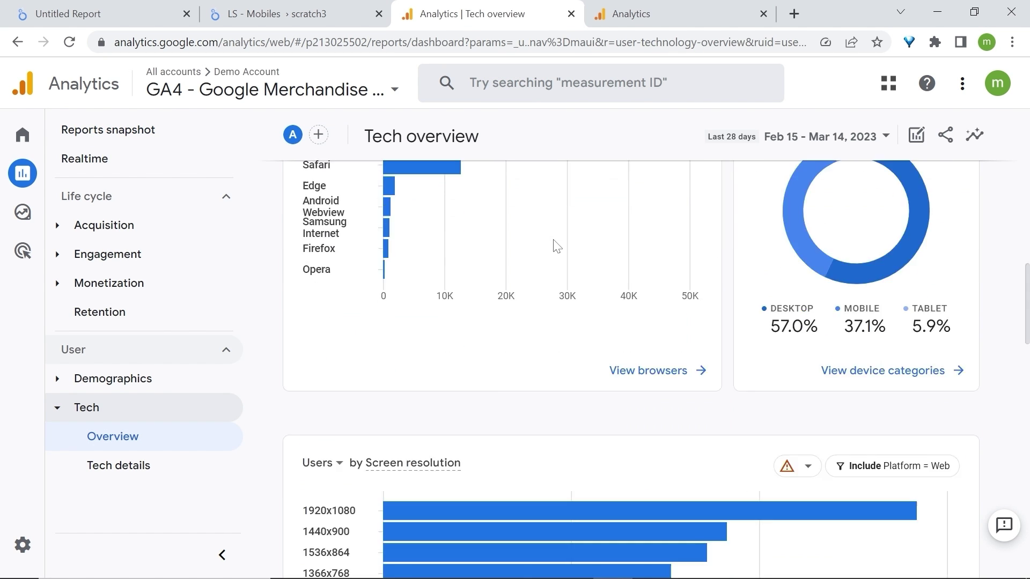
scroll(700, 204, down, 2)
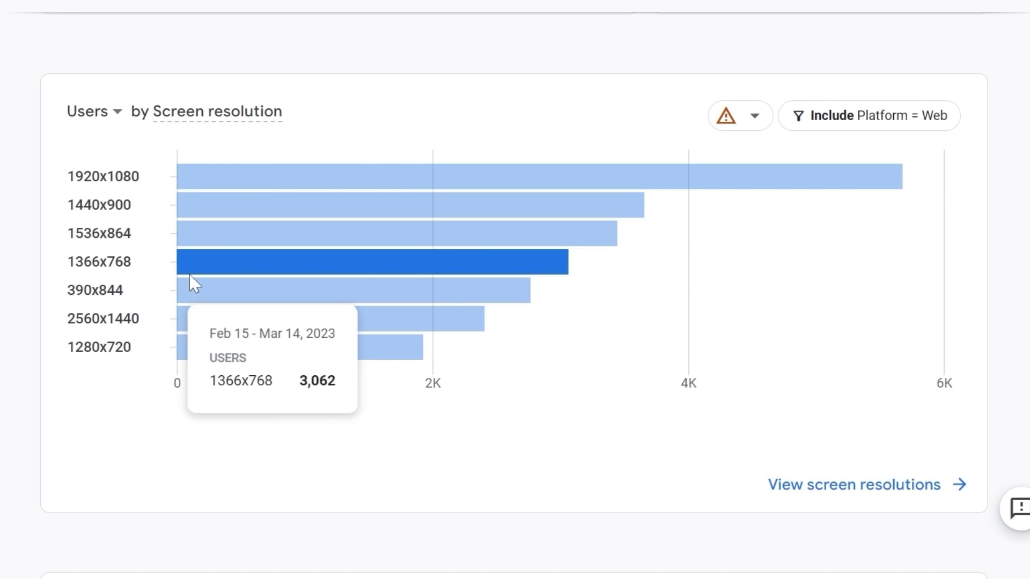
mouse_move(201, 285)
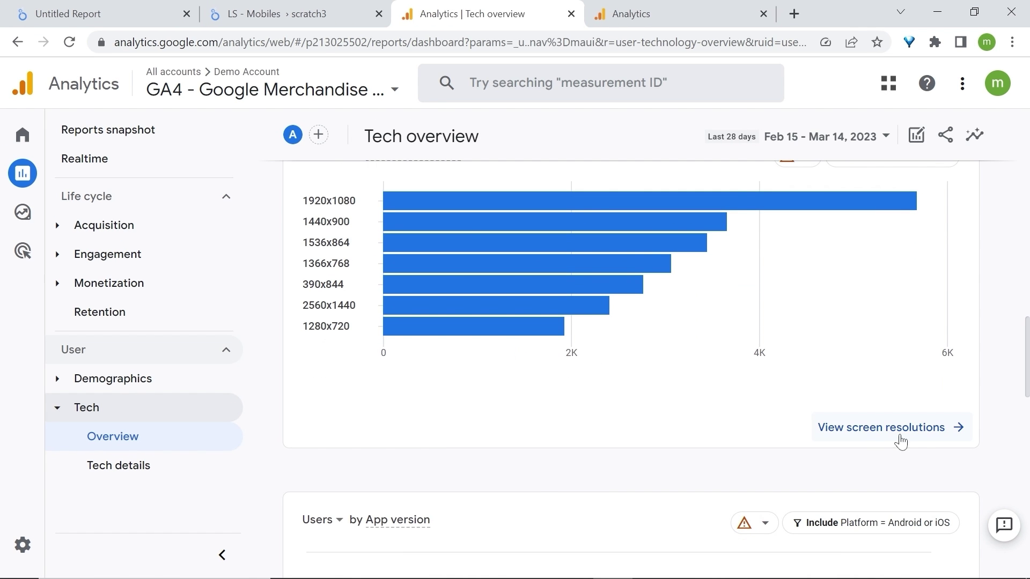
click(902, 441)
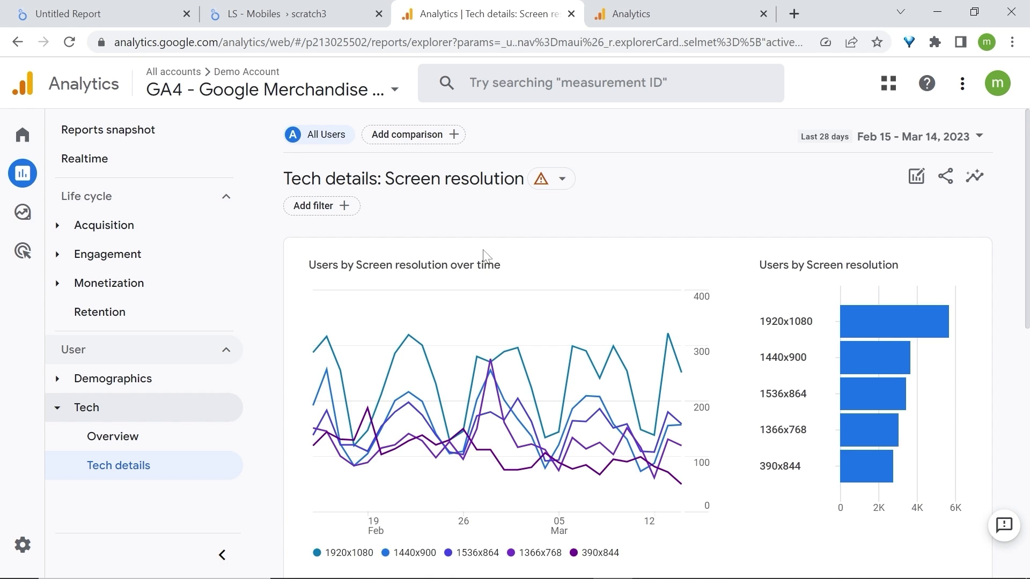
Highlight the 390x844 resolution in row 5 of the table
scroll(414, 345, down, 9)
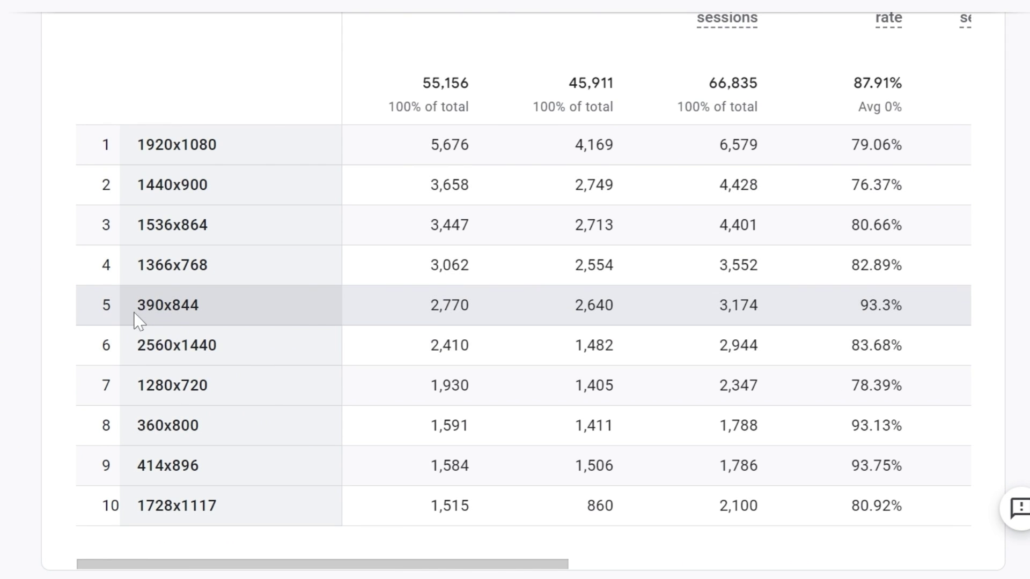
drag(136, 310, 251, 307)
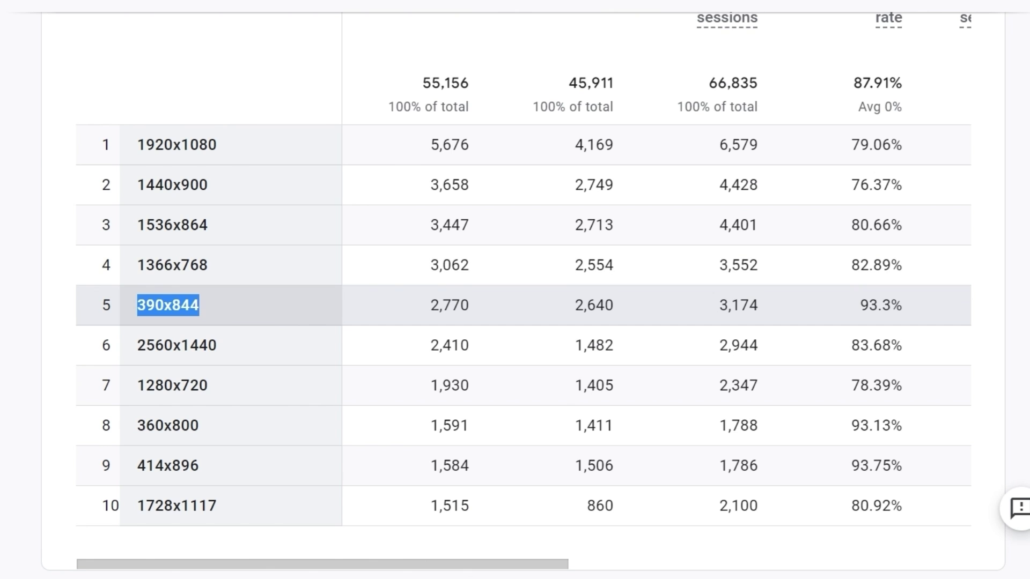
click(64, 91)
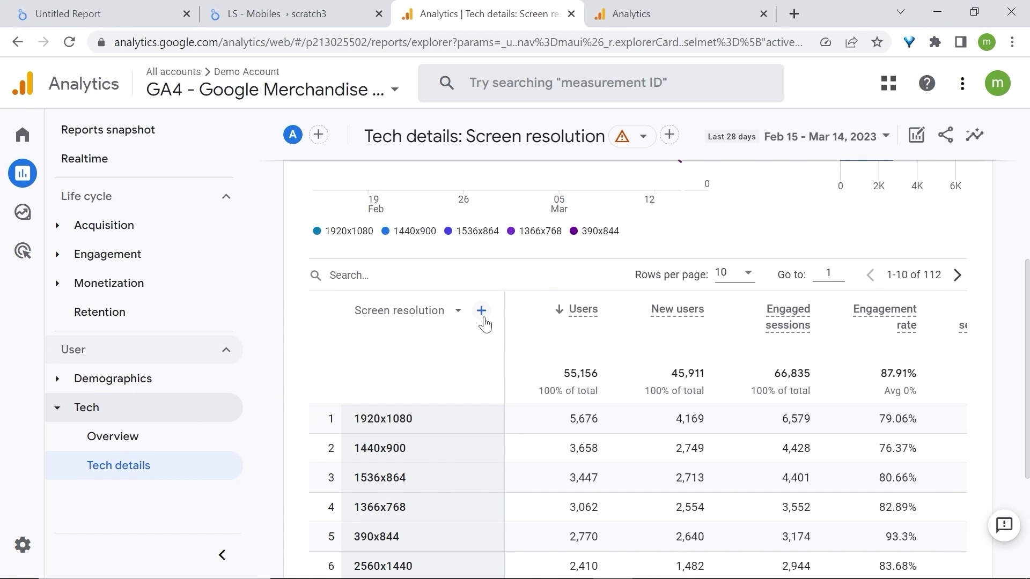
Add Device category as a secondary dimension and review each resolution's device type
click(482, 312)
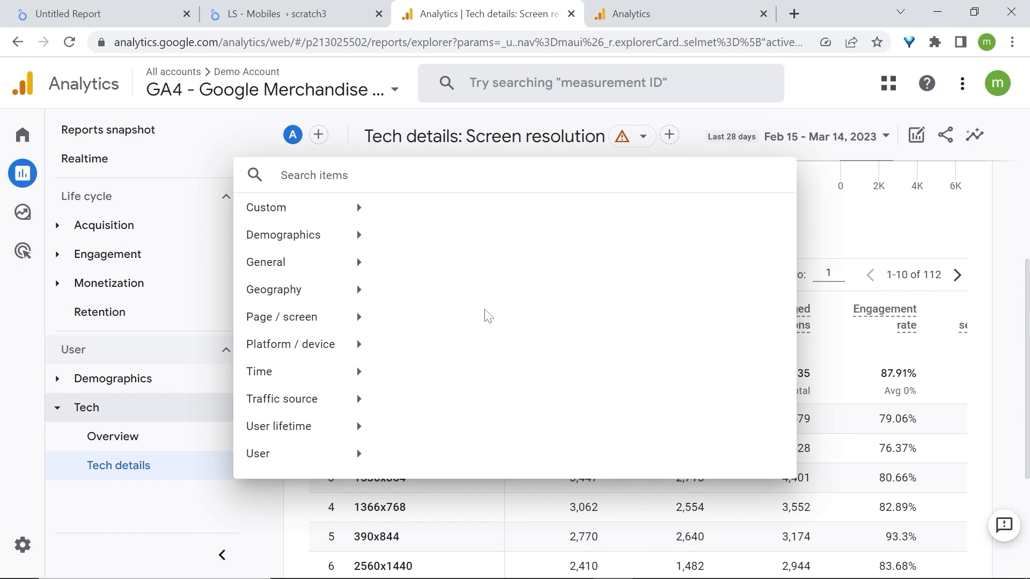
mouse_move(299, 344)
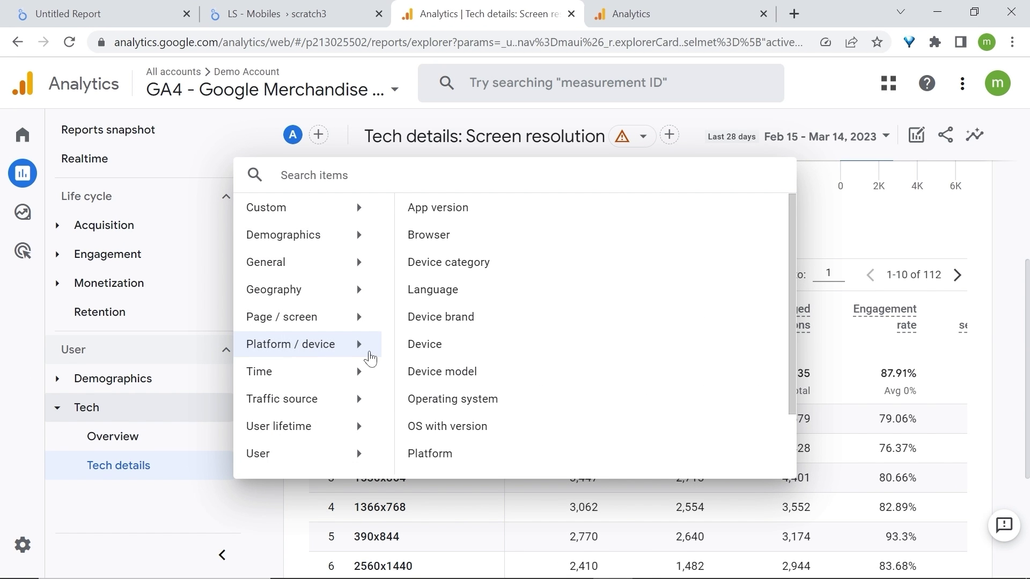
click(438, 265)
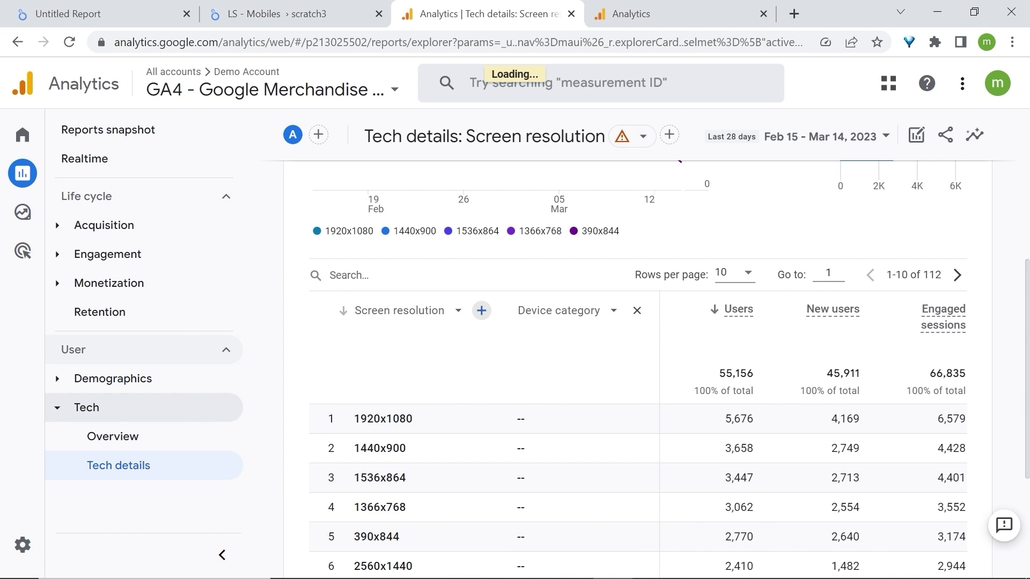
scroll(546, 374, down, 3)
drag(554, 376, 300, 385)
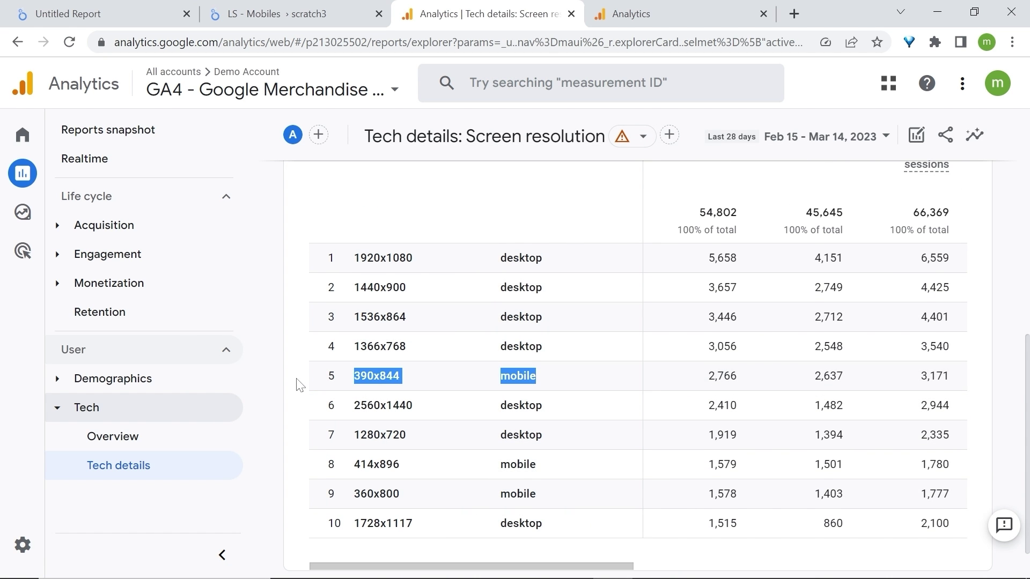
click(300, 385)
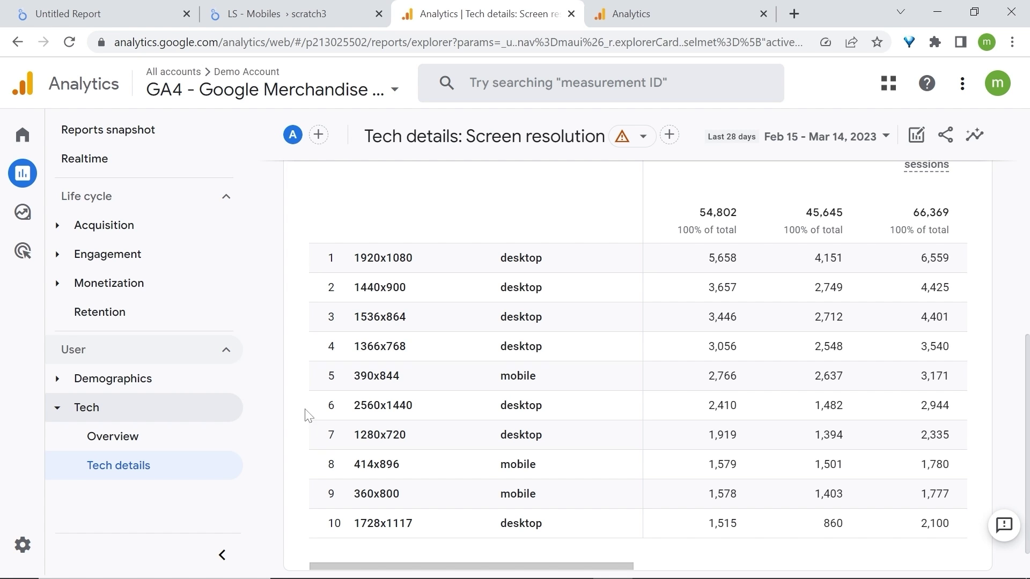
scroll(538, 403, up, 3)
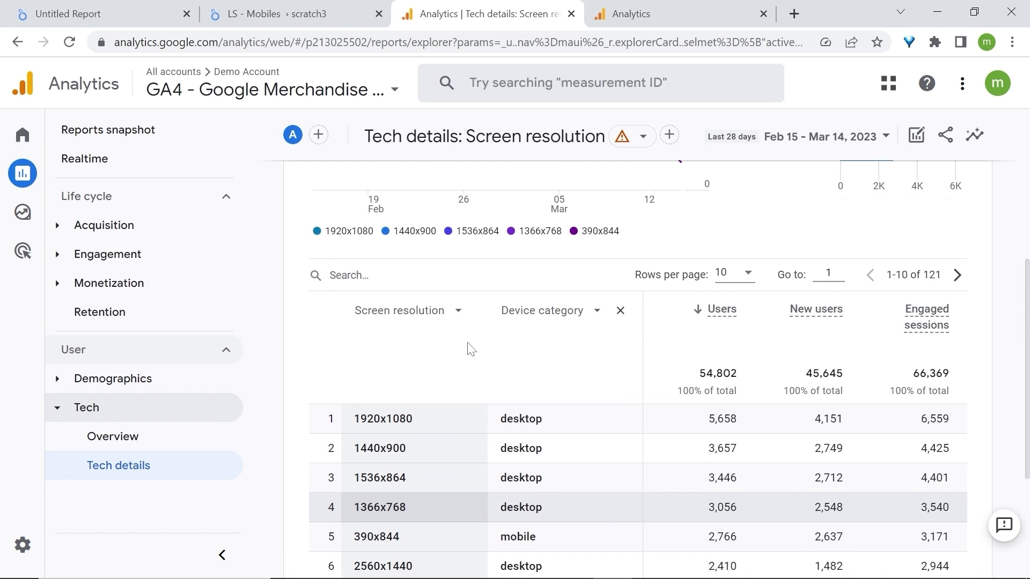
Replace the Device category secondary dimension with Geography > Country
click(622, 313)
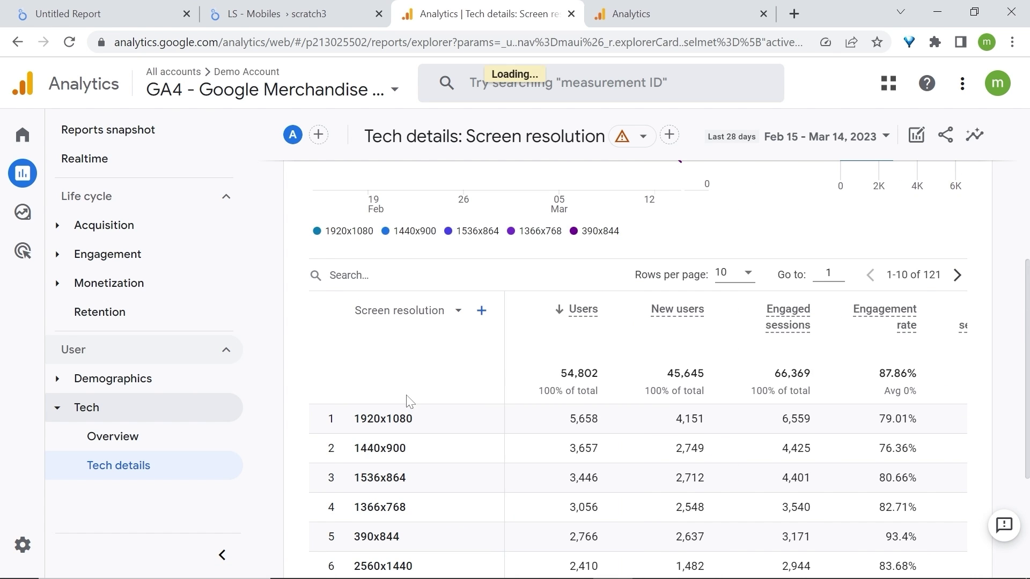
click(482, 316)
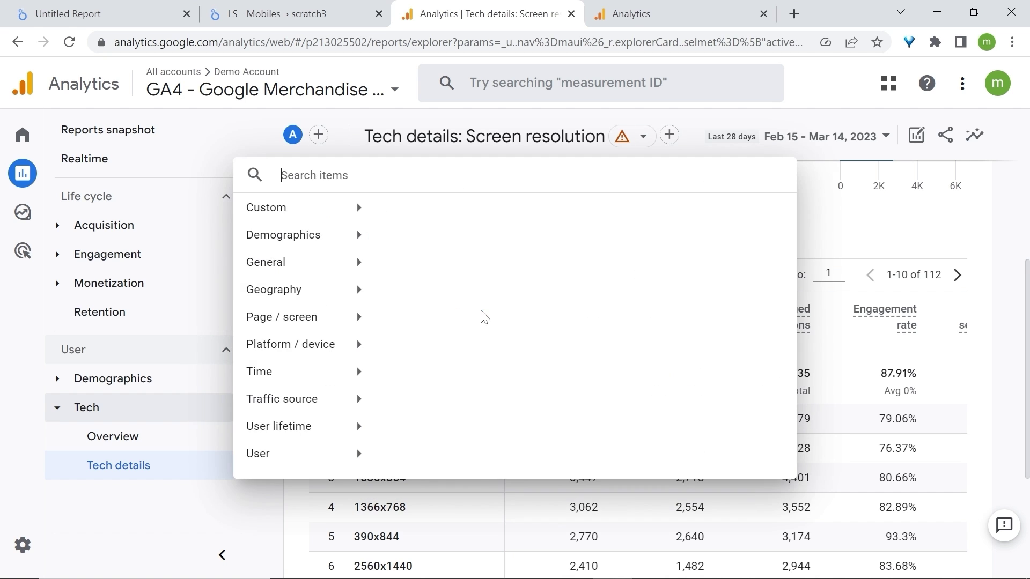
click(300, 295)
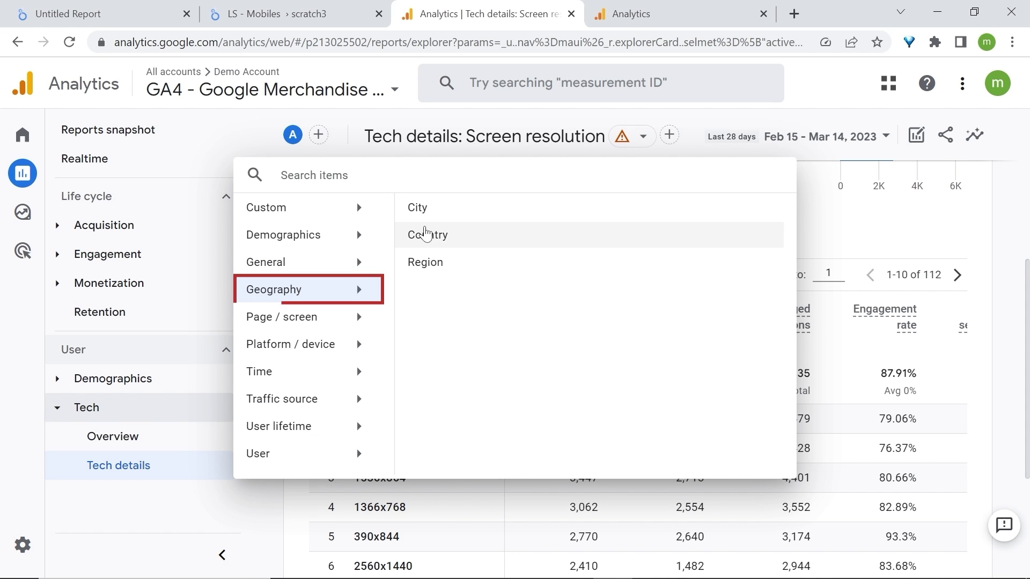
click(427, 235)
Scroll through the Country-paired table's metrics, then move to the free-form resolution exploration
scroll(528, 433, down, 2)
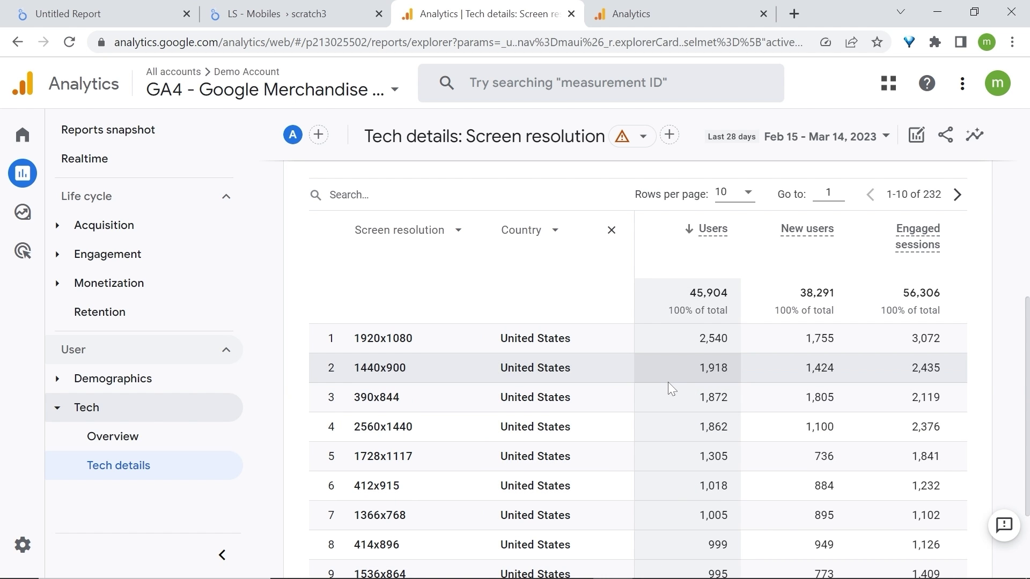
scroll(660, 430, down, 3)
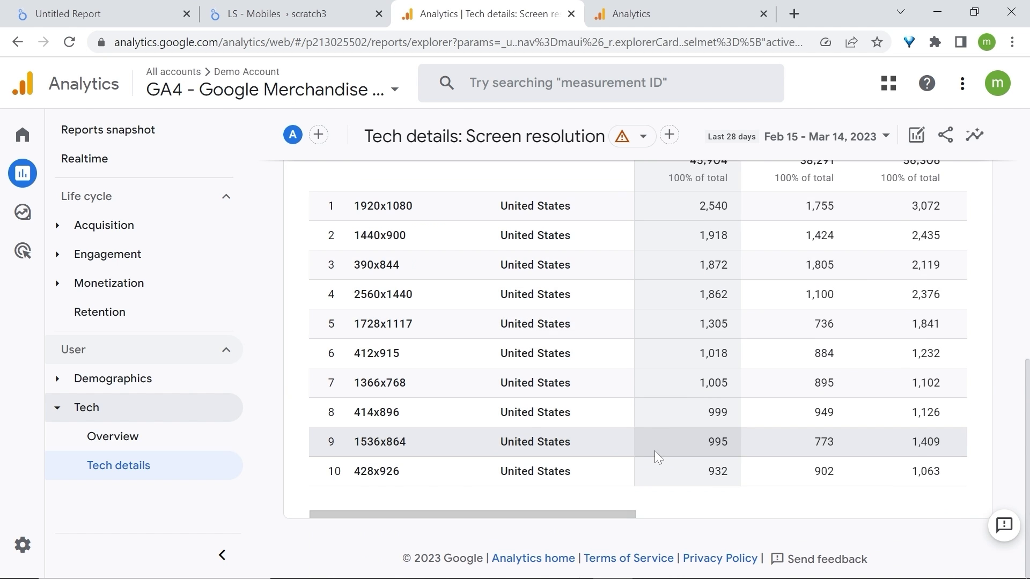
drag(620, 511, 709, 510)
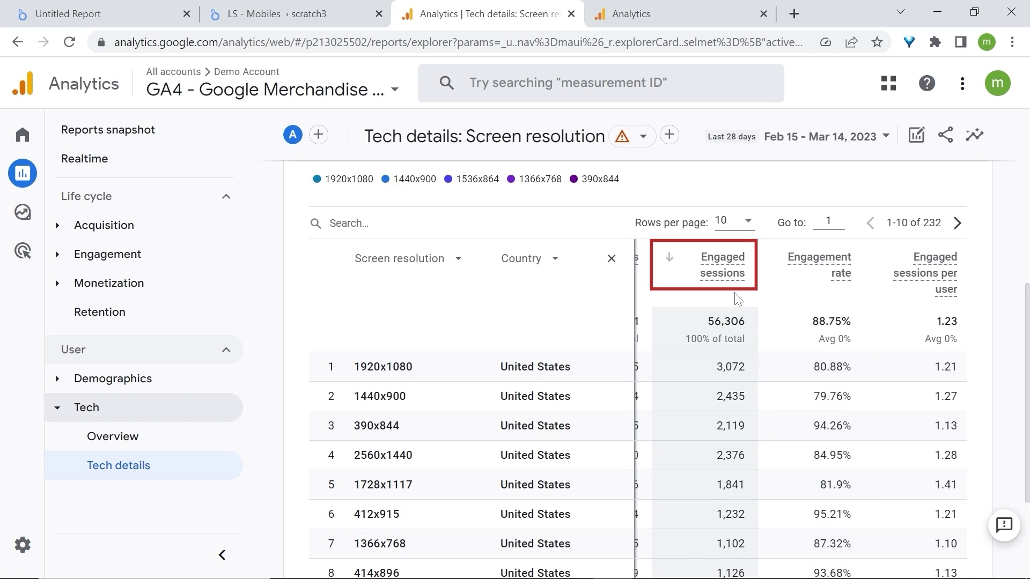
scroll(666, 469, down, 3)
drag(665, 514, 971, 512)
scroll(891, 363, up, 3)
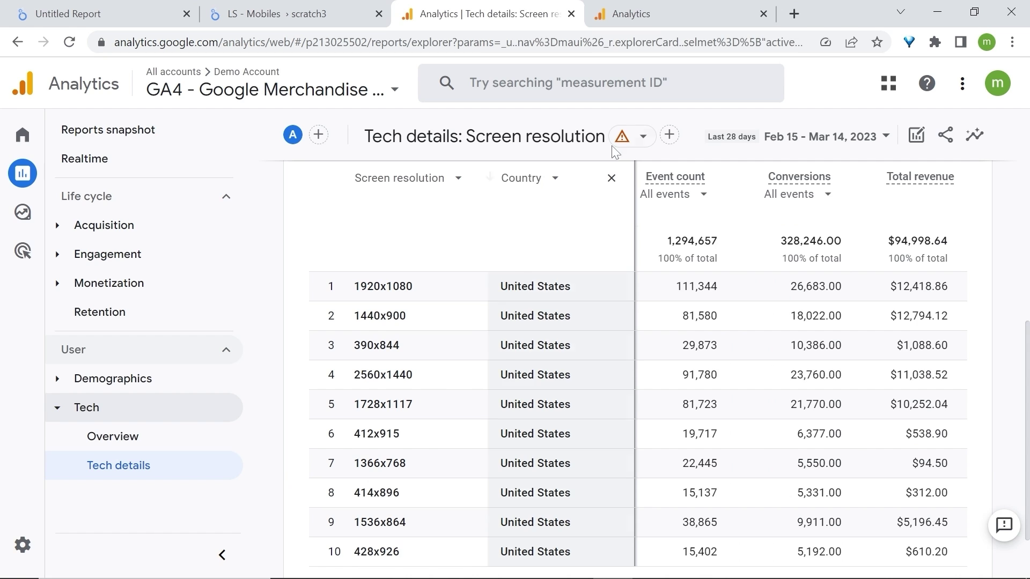
click(652, 10)
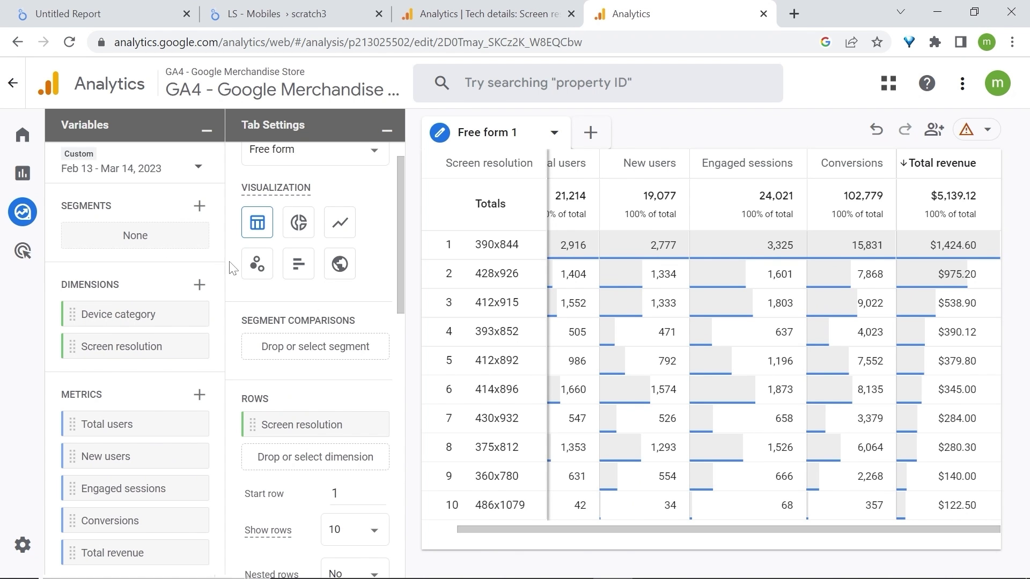
Scroll the exploration and open the Device category filter's settings
scroll(325, 344, down, 10)
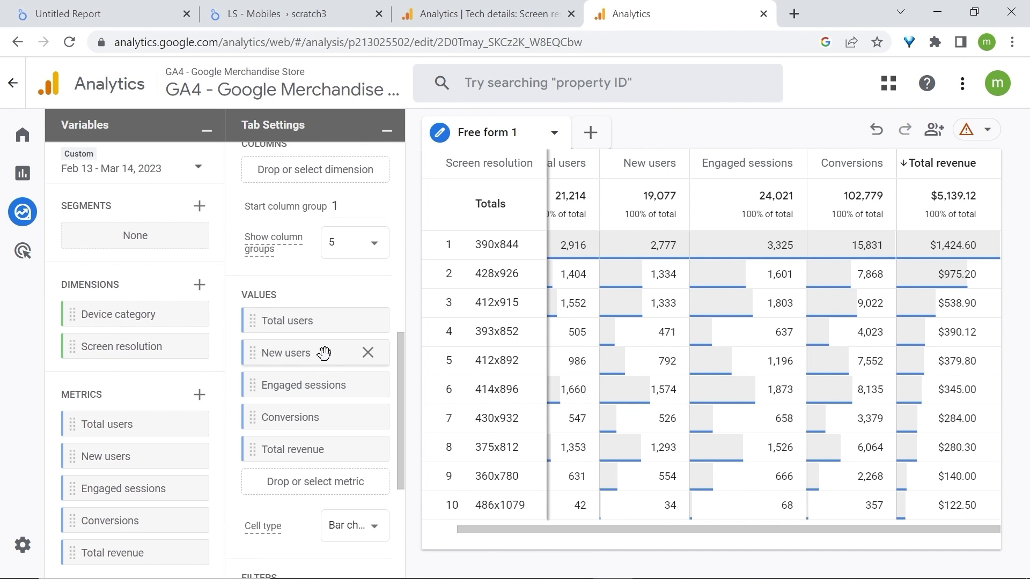
click(324, 352)
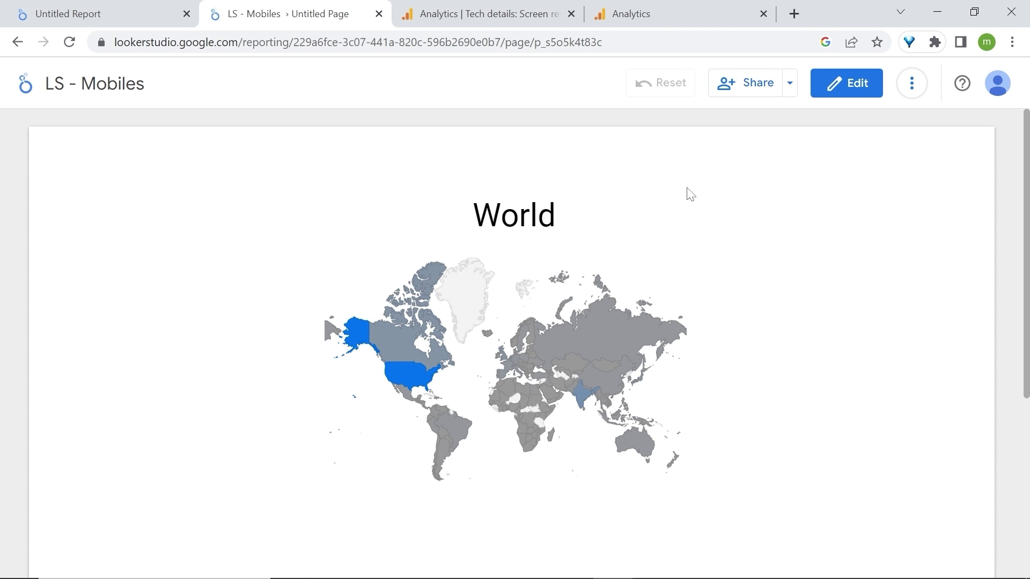
Search Google for 'statcounter' and open the Screen Resolution Stats Worldwide result
click(794, 13)
click(524, 338)
text(statcounter)
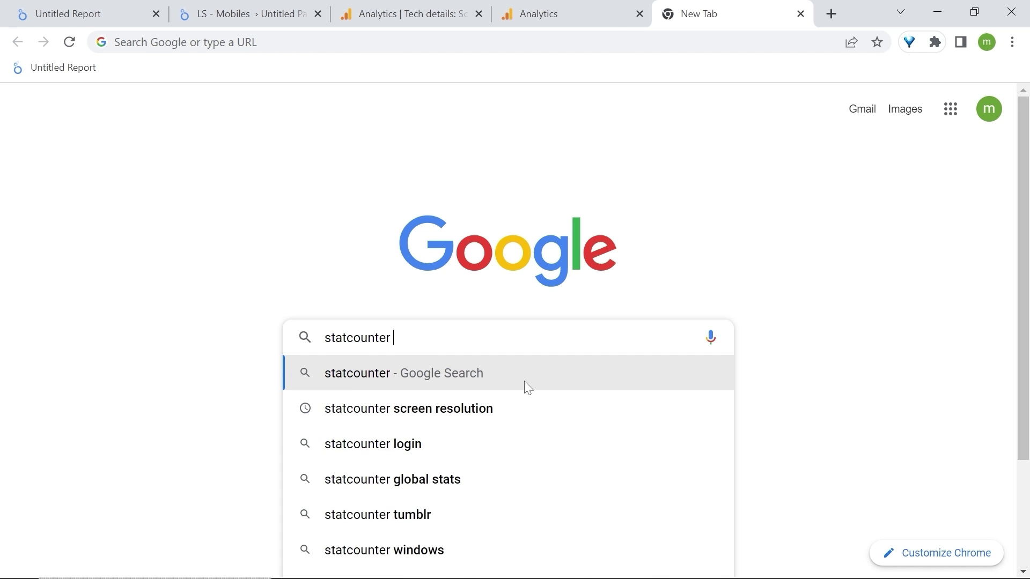
click(397, 409)
click(214, 249)
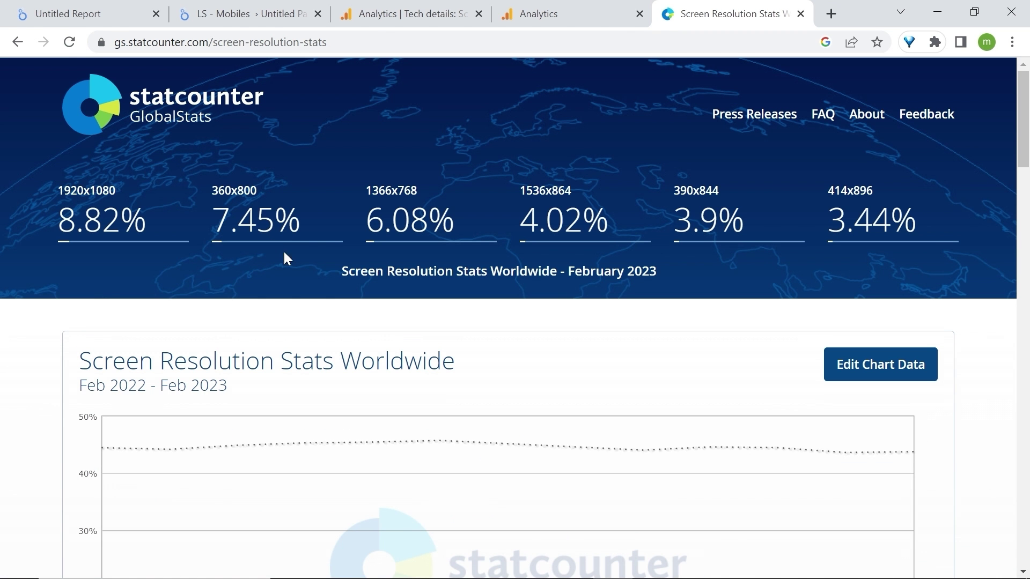
Show StatCounter's mobile-only resolution stats, led by 360x800, then bring Looker Studio forward
scroll(441, 283, down, 3)
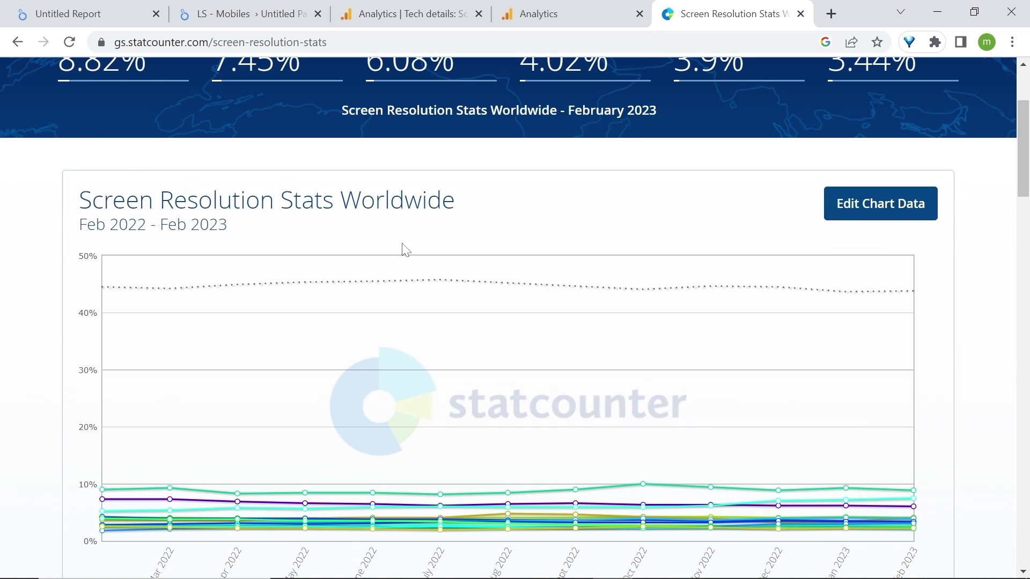
scroll(404, 248, down, 10)
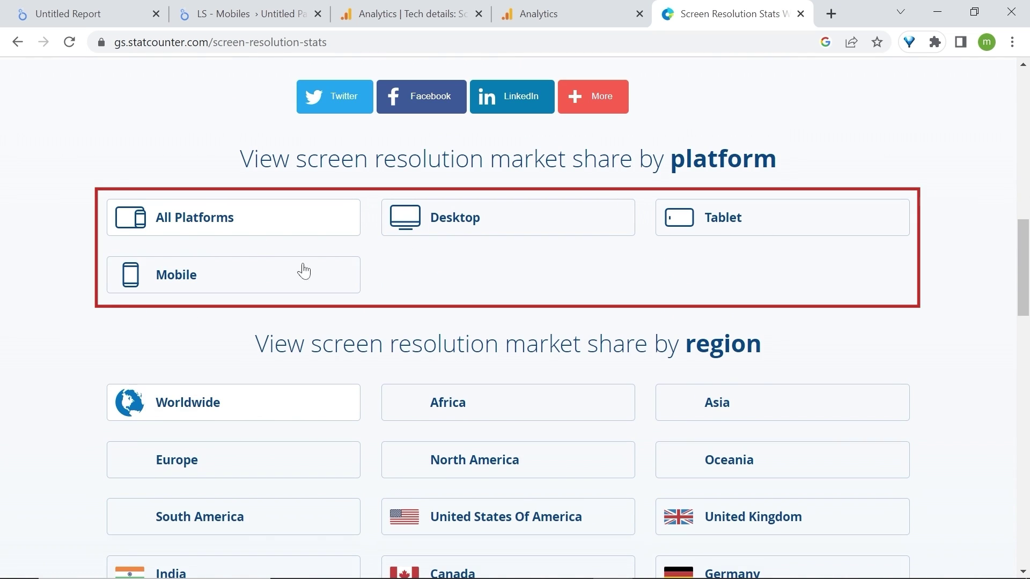
scroll(499, 279, down, 2)
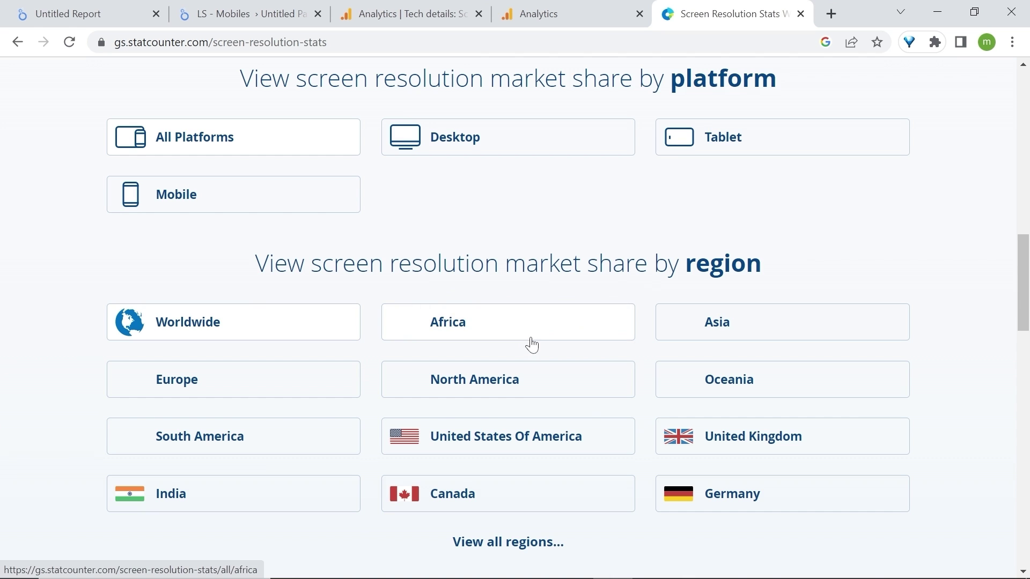
scroll(87, 267, up, 2)
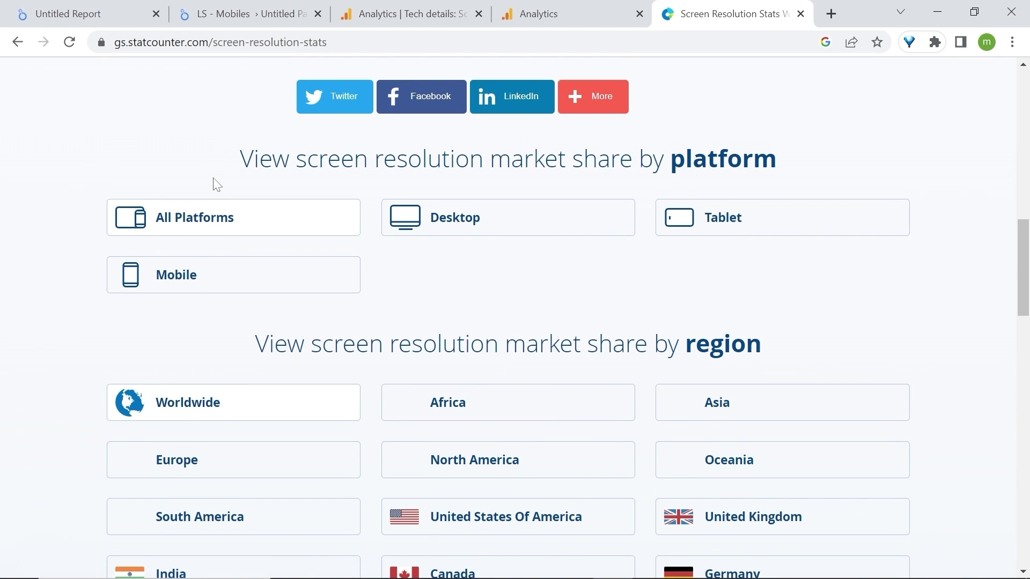
click(190, 286)
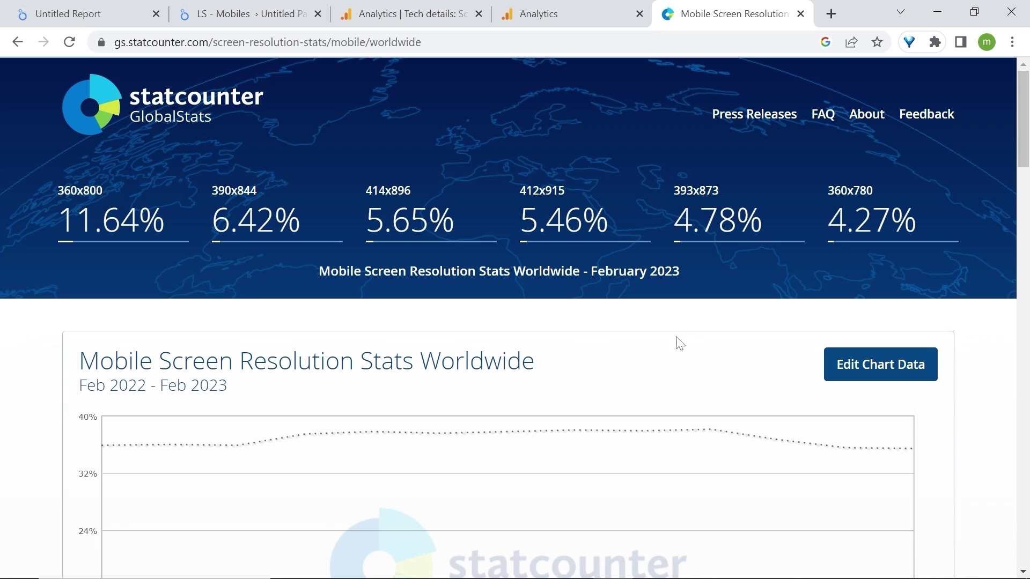
scroll(639, 366, down, 6)
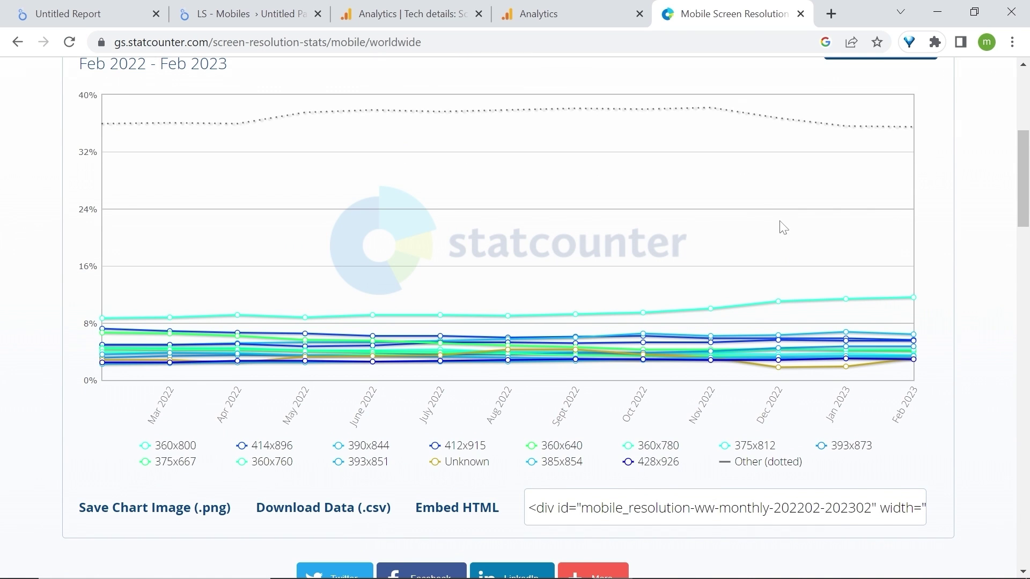
mouse_move(914, 300)
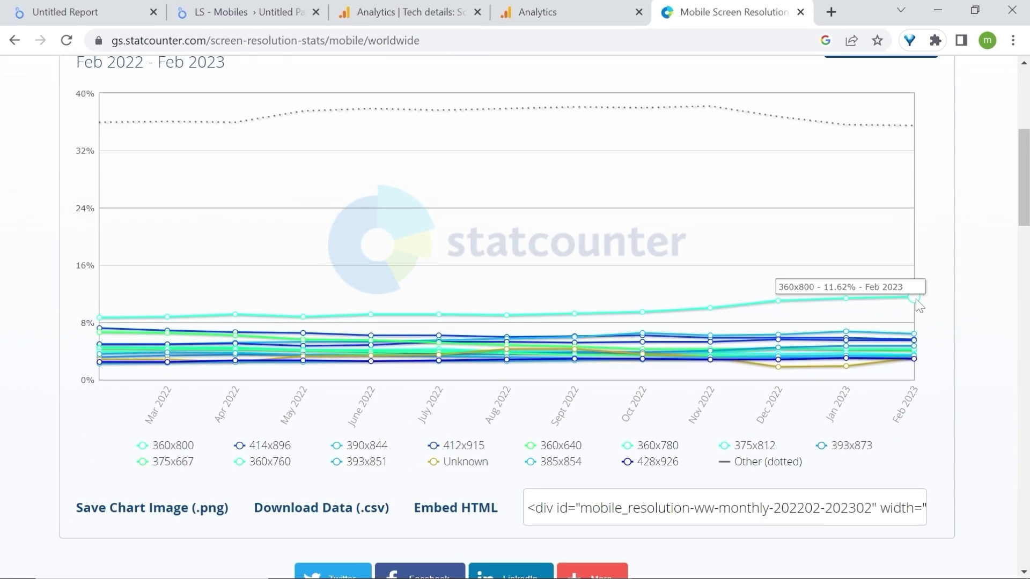
key(alt+Tab)
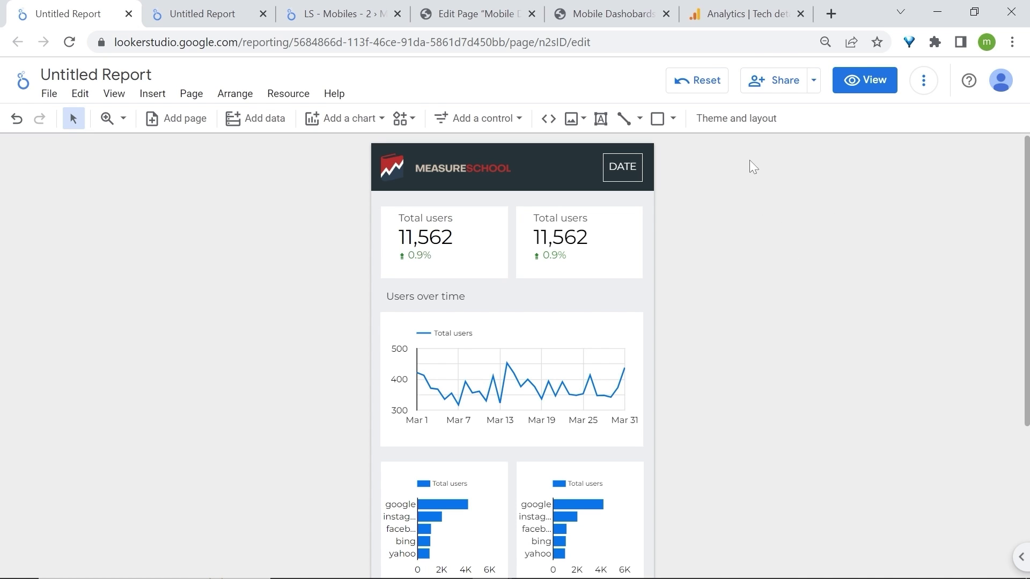
Select the 390 width of 390x844 in GA4's resolution table, then switch to the second Untitled Report
click(746, 14)
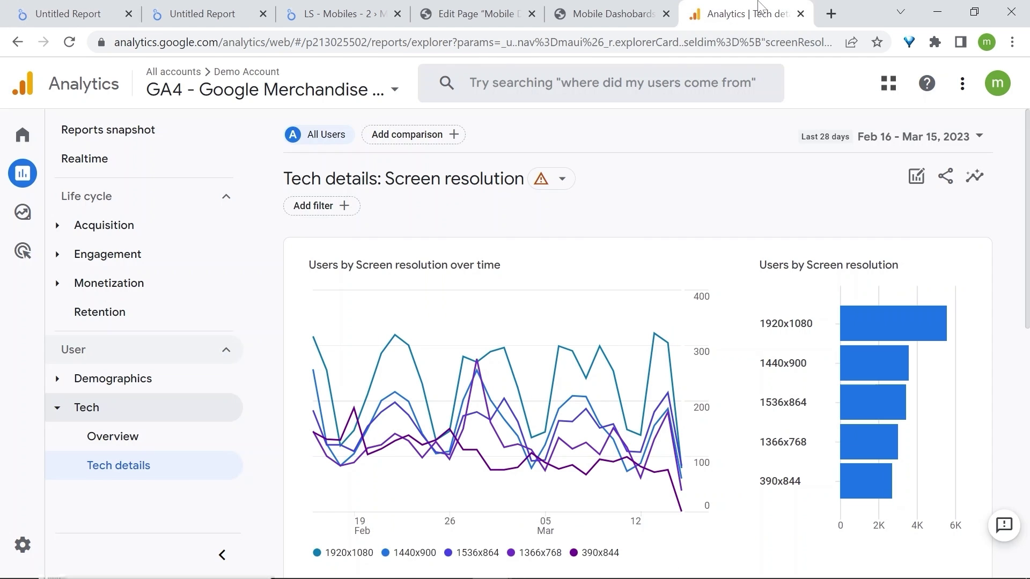
scroll(443, 247, down, 6)
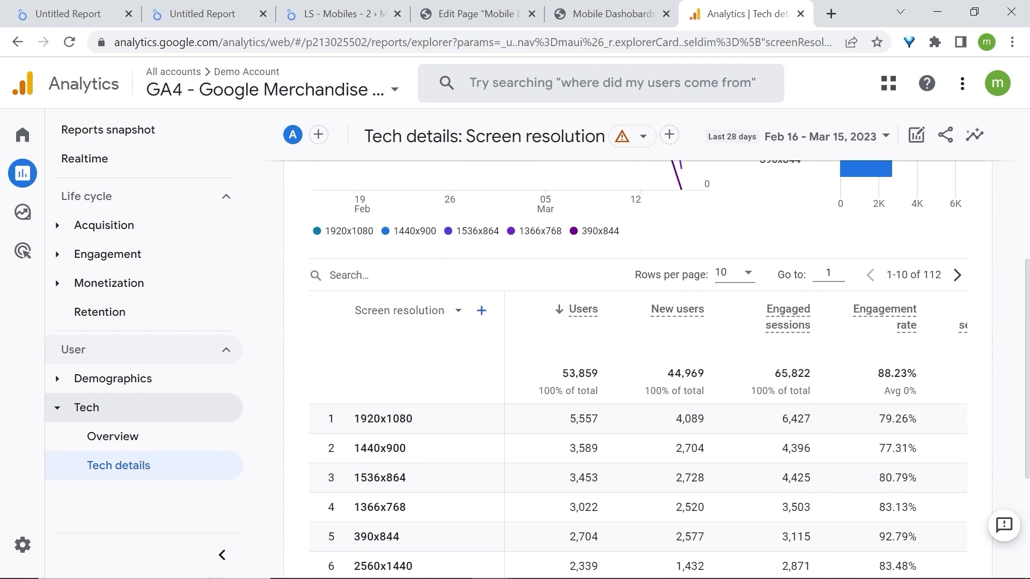
scroll(316, 329, down, 4)
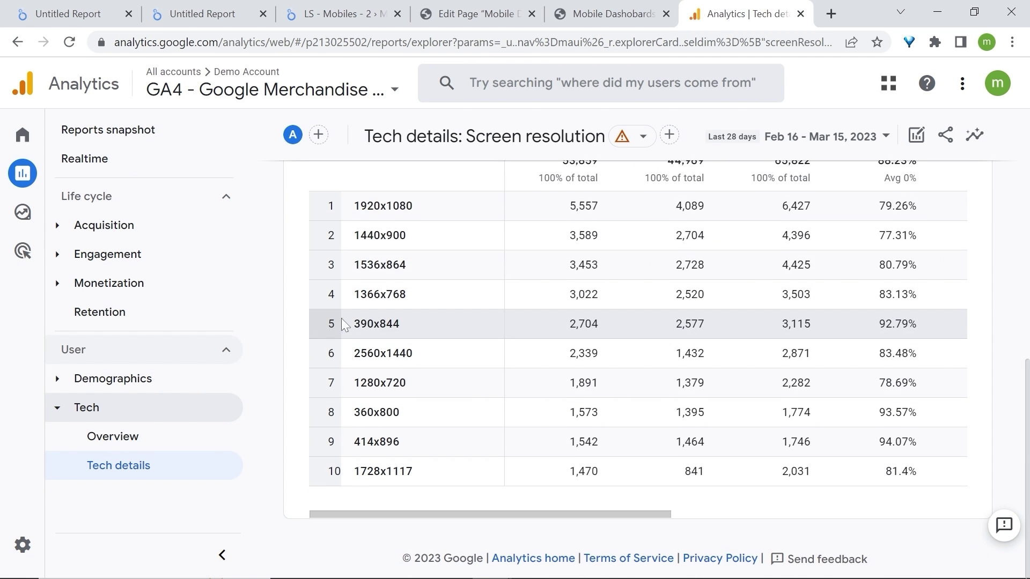
drag(343, 326, 374, 324)
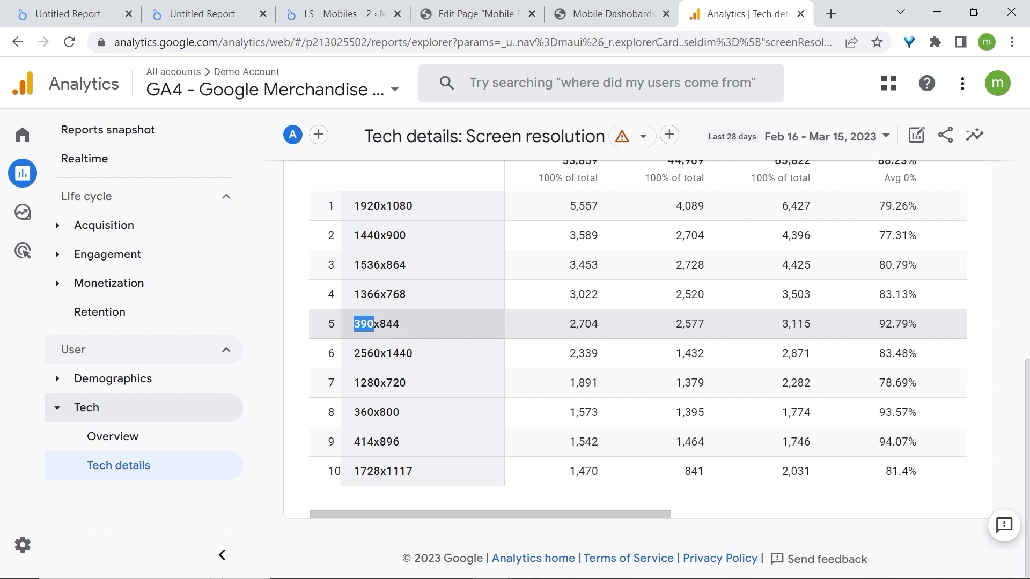
click(193, 14)
click(1013, 42)
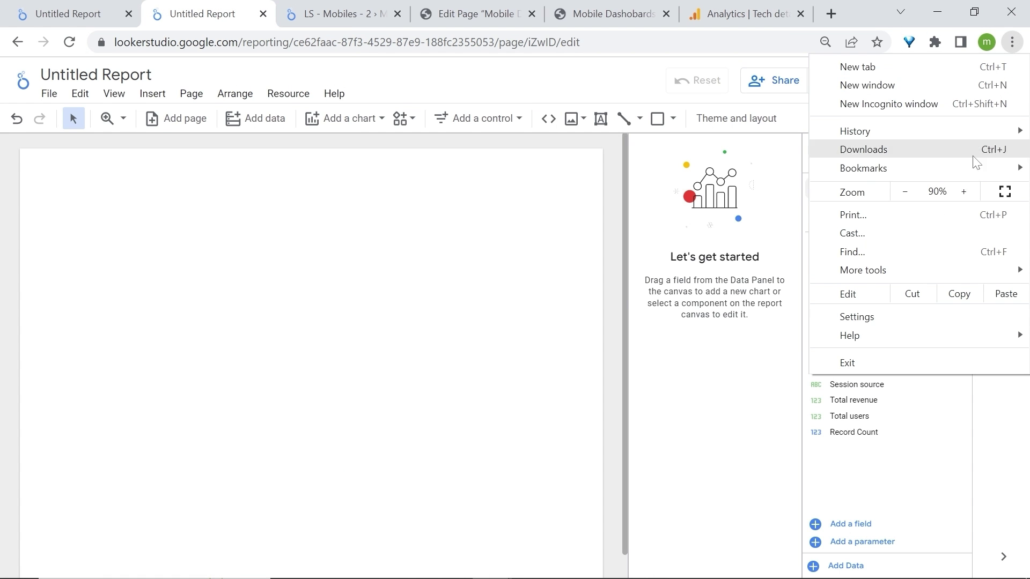
Restore zoom to 100% and set the report's page navigation type to Hidden
click(963, 192)
click(597, 174)
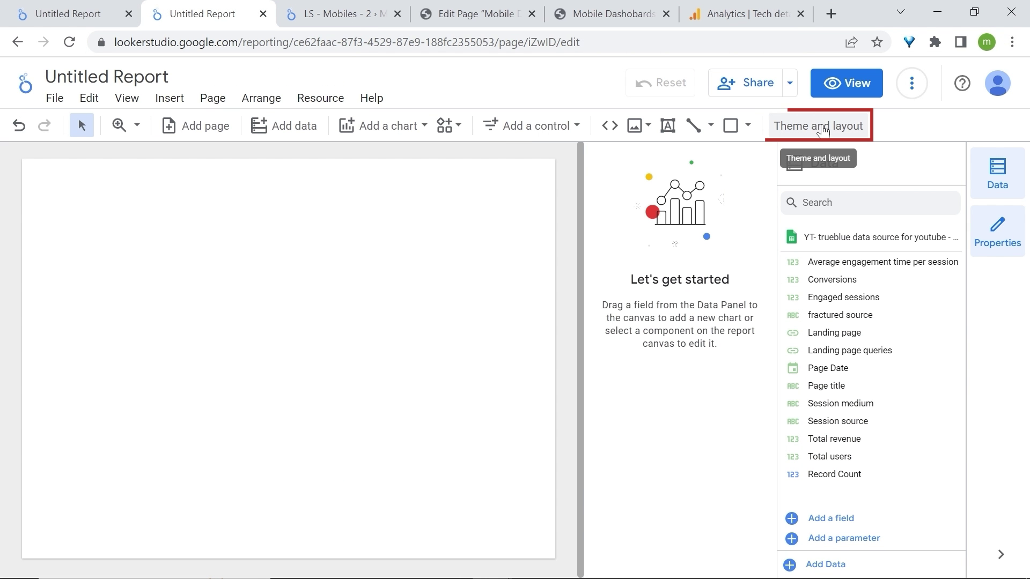
click(821, 130)
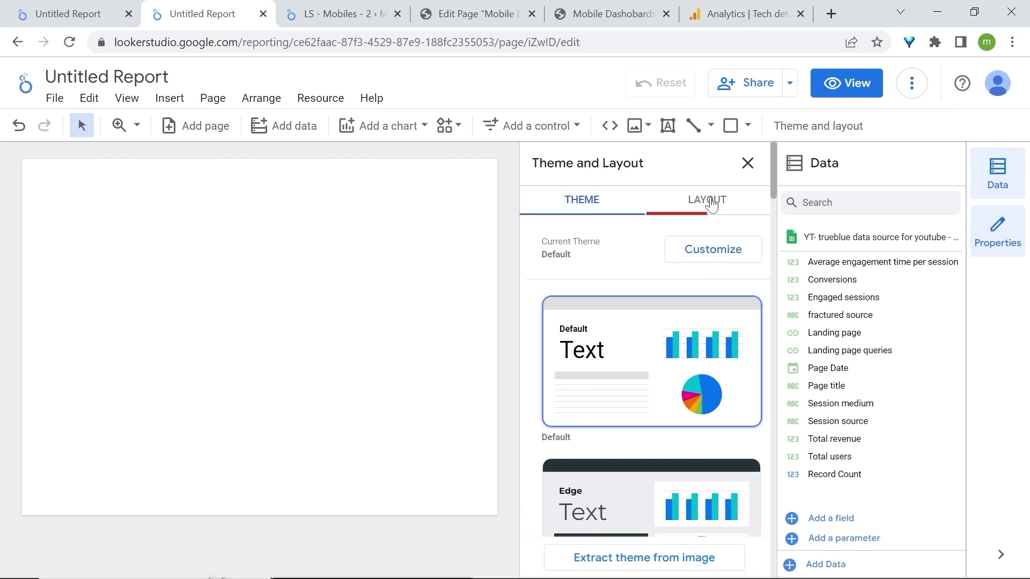
click(709, 202)
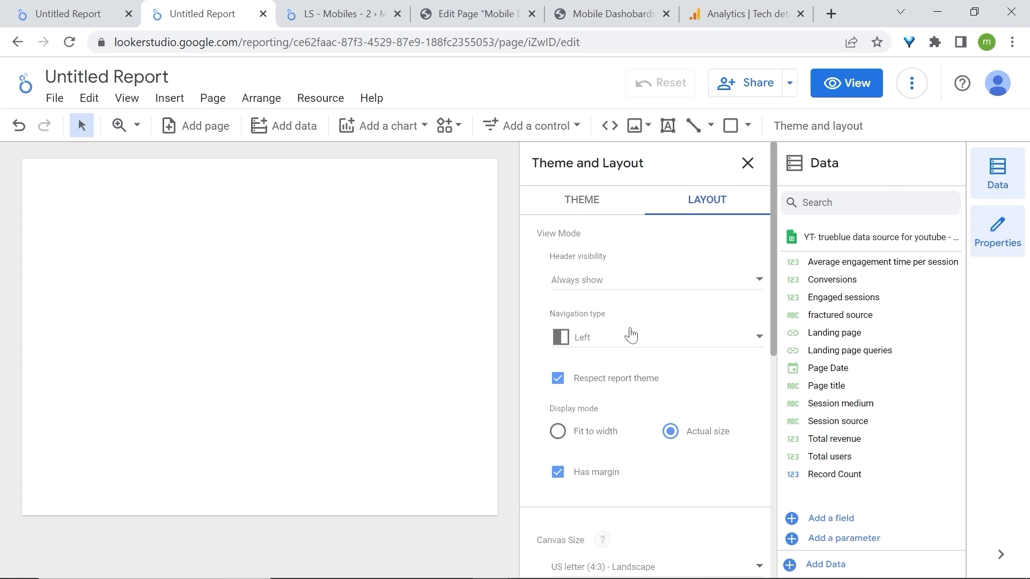
click(628, 343)
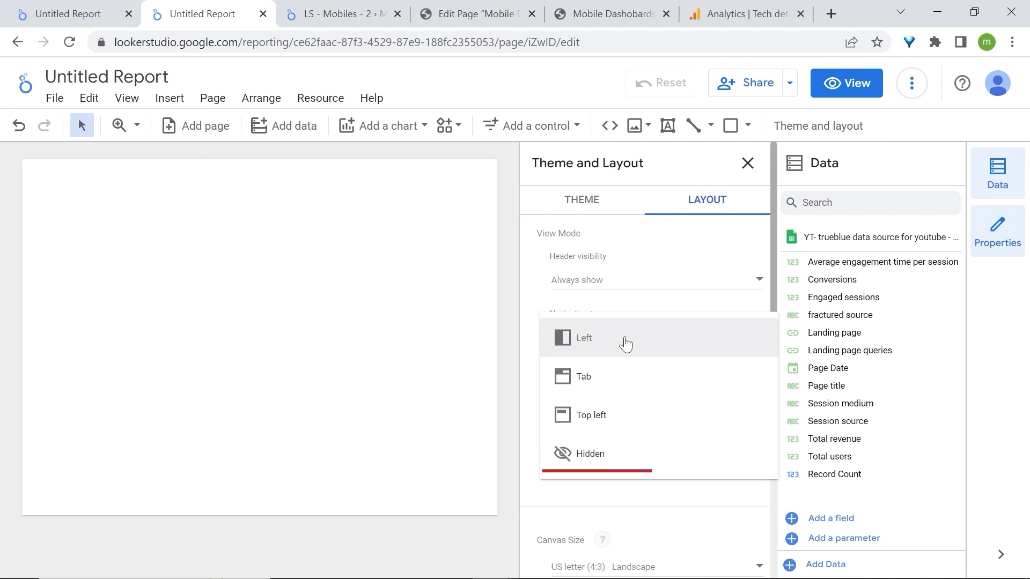
click(609, 460)
scroll(546, 413, down, 1)
scroll(546, 413, down, 1)
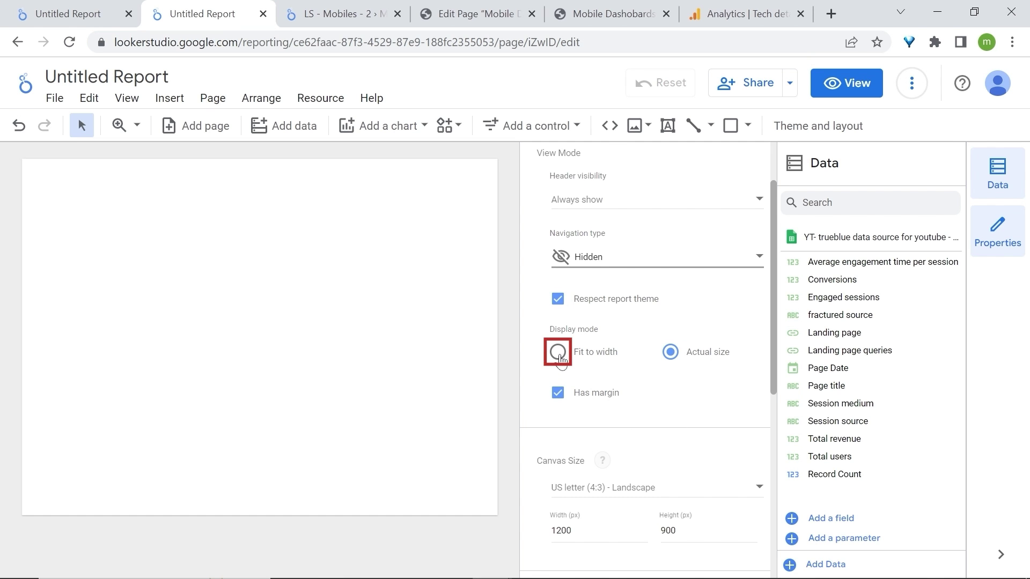
Set display mode to Fit to width with a 390 × 900 canvas, then preview it in View mode
click(559, 354)
scroll(617, 358, down, 3)
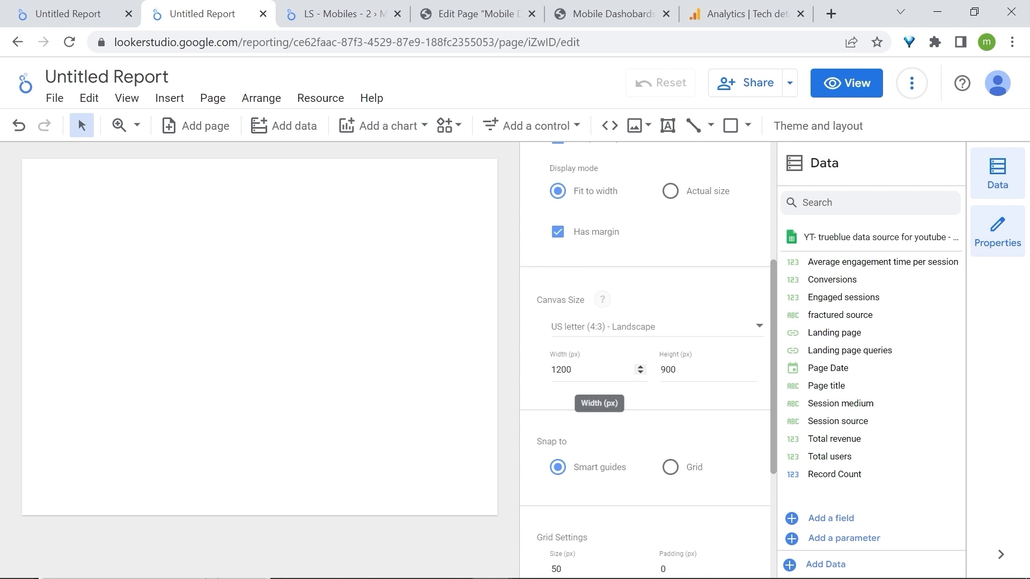
scroll(587, 369, down, 1)
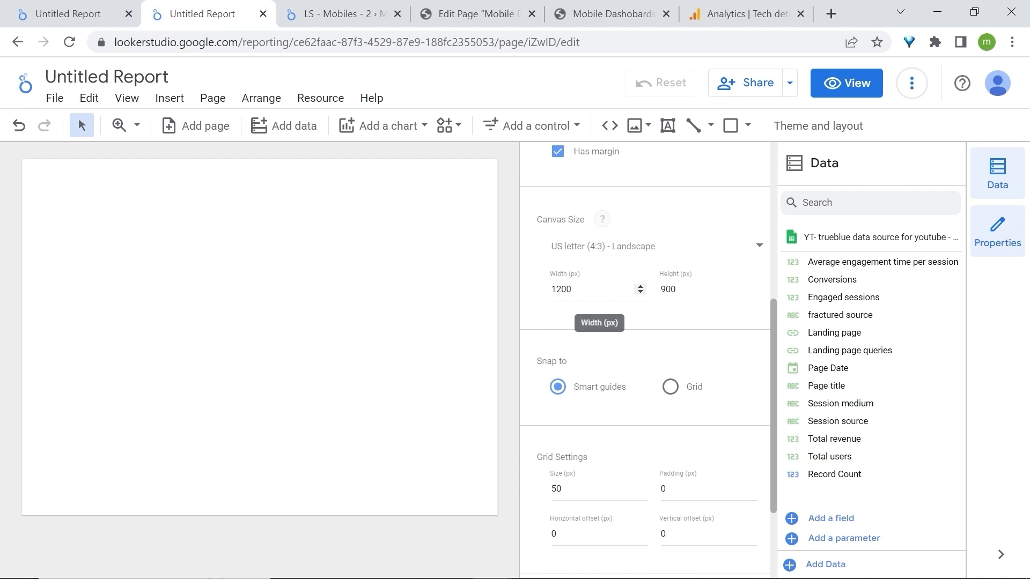
double_click(561, 289)
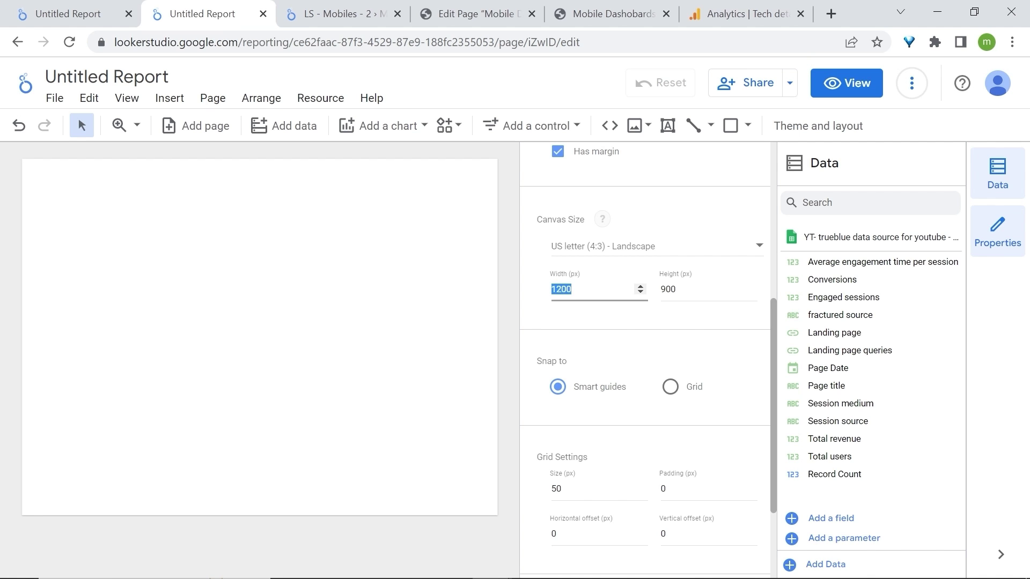
text(900)
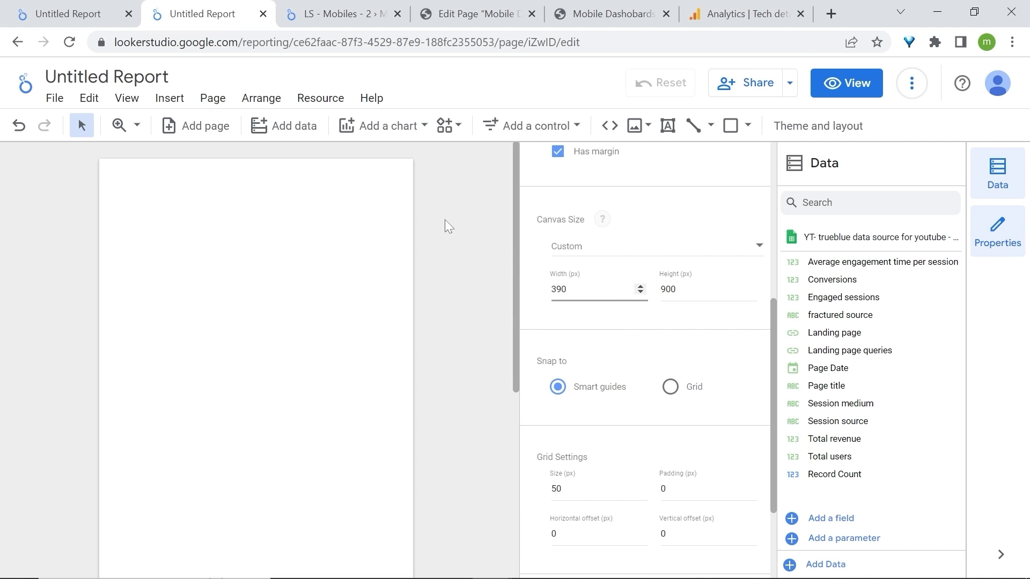
click(449, 226)
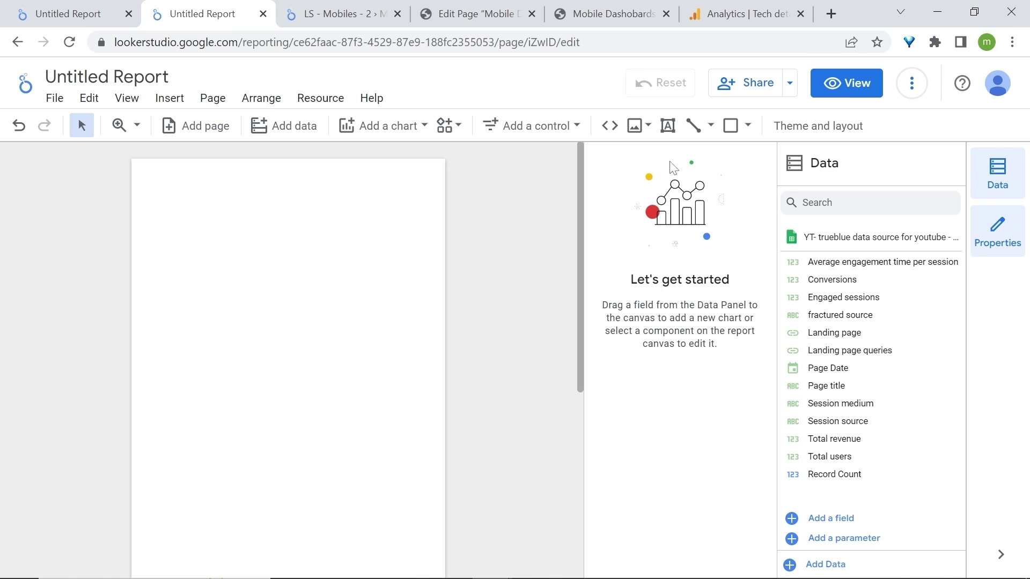
click(846, 83)
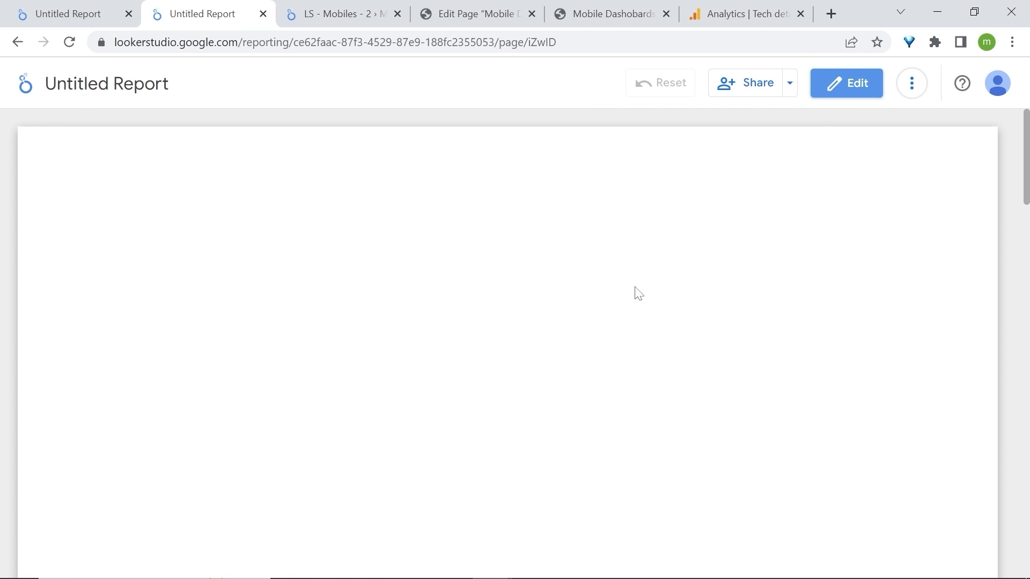
click(847, 86)
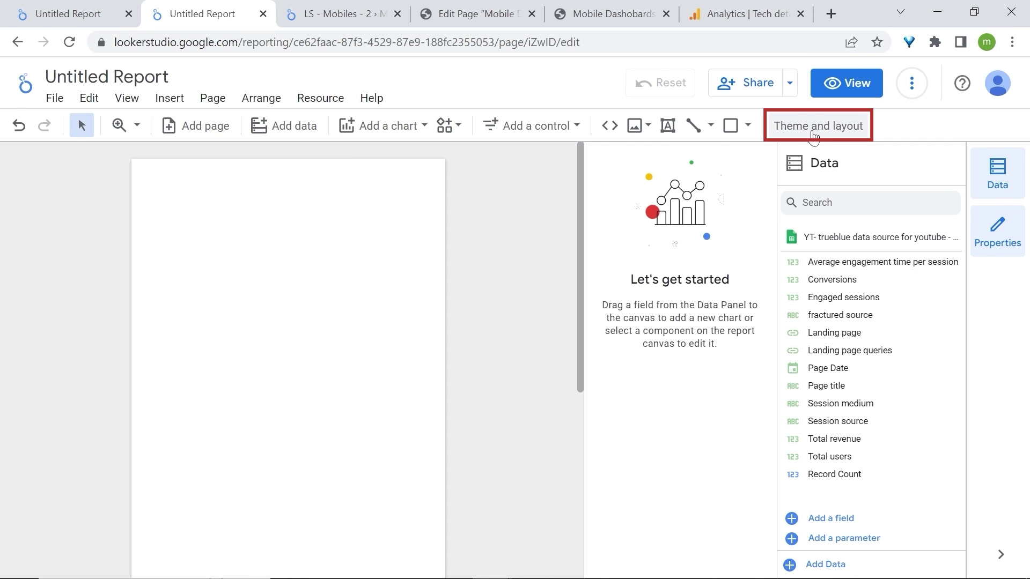
Apply the Edge theme to the report
click(810, 132)
scroll(630, 346, down, 3)
click(617, 365)
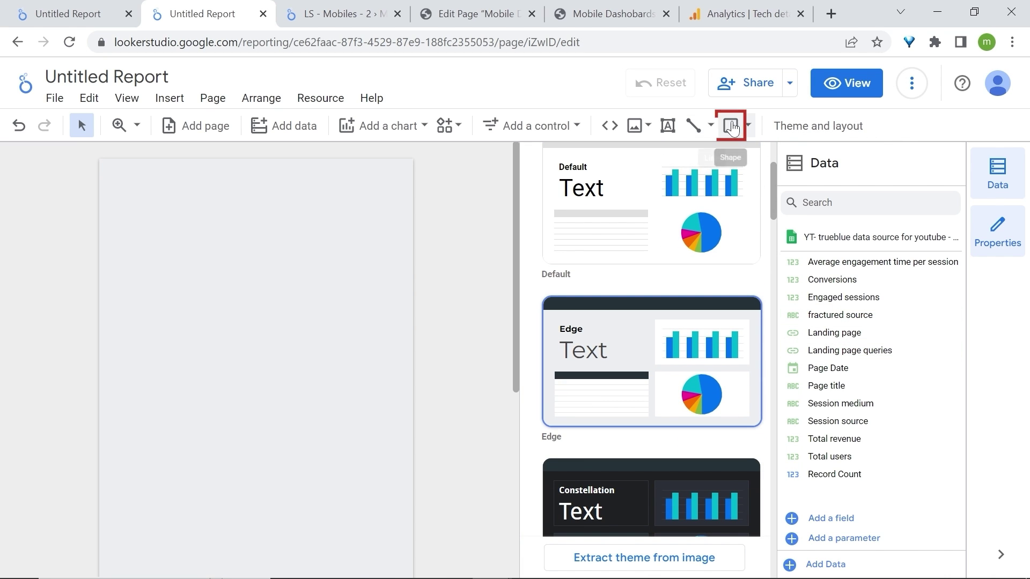
Draw a dark rectangle header band across the top of the page
click(731, 126)
mouse_move(100, 186)
mouse_down()
mouse_move(422, 220)
mouse_move(446, 200)
mouse_up()
drag(289, 238, 295, 214)
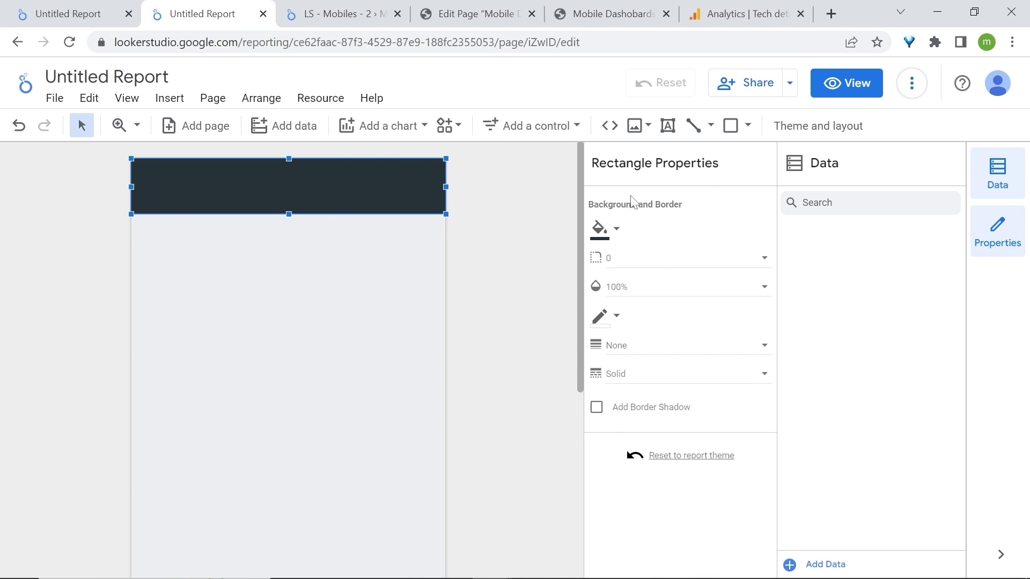
click(648, 126)
click(697, 178)
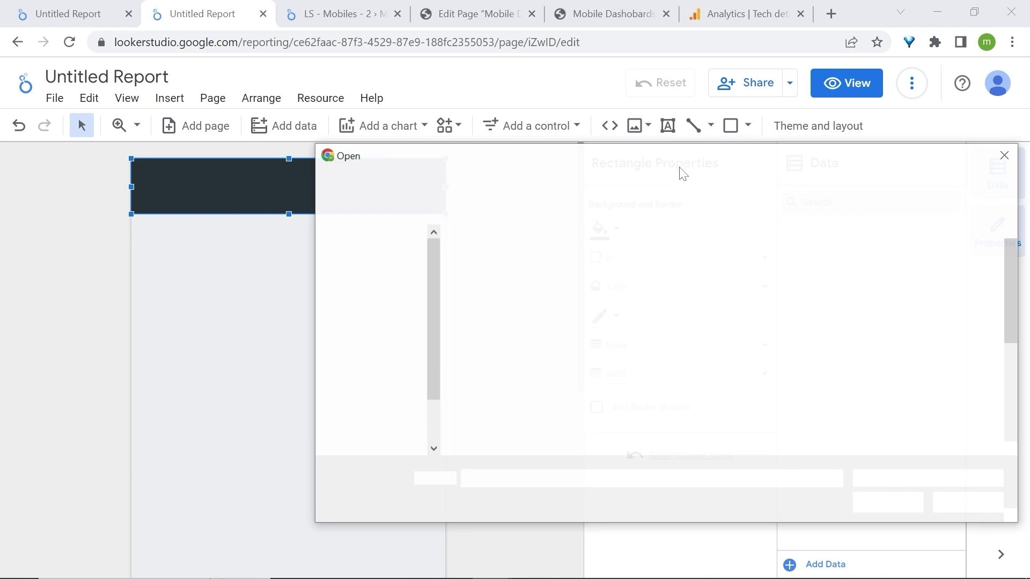
Upload the MeasureSchool logo and MEASURESCHOOL wordmark images onto the page
scroll(559, 377, down, 3)
click(490, 391)
double_click(490, 391)
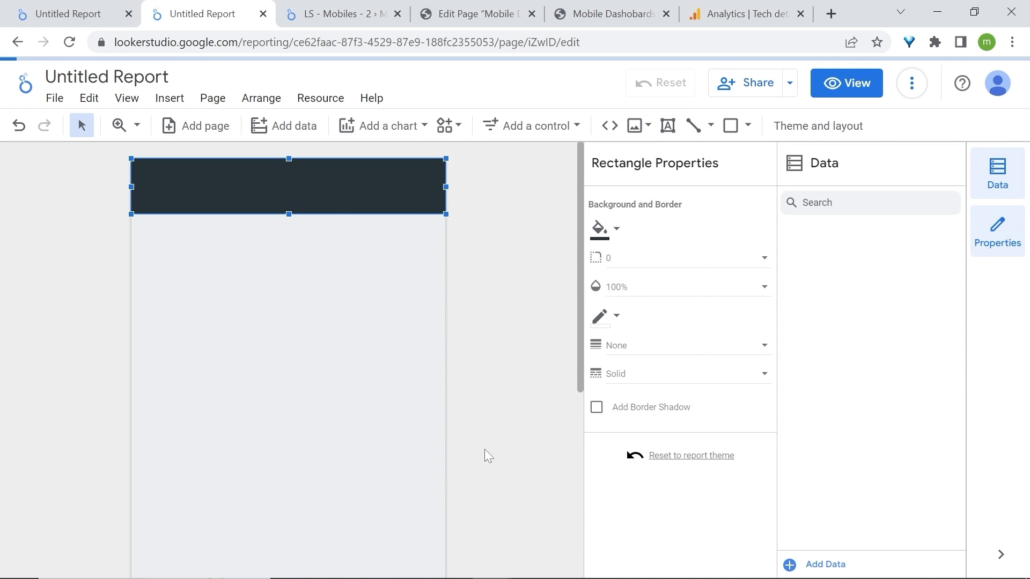
click(647, 125)
click(697, 161)
scroll(782, 248, down, 5)
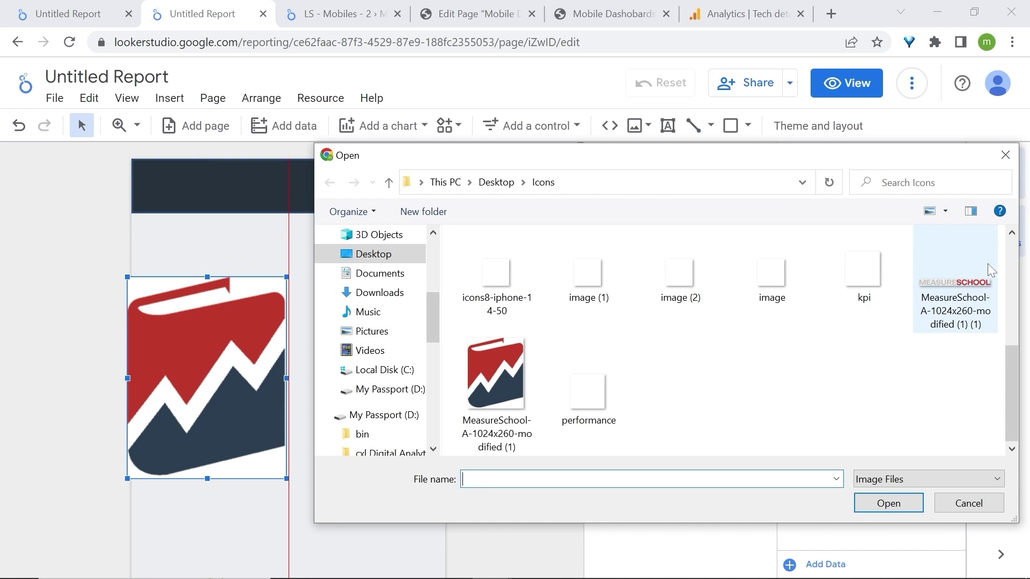
click(955, 268)
click(889, 503)
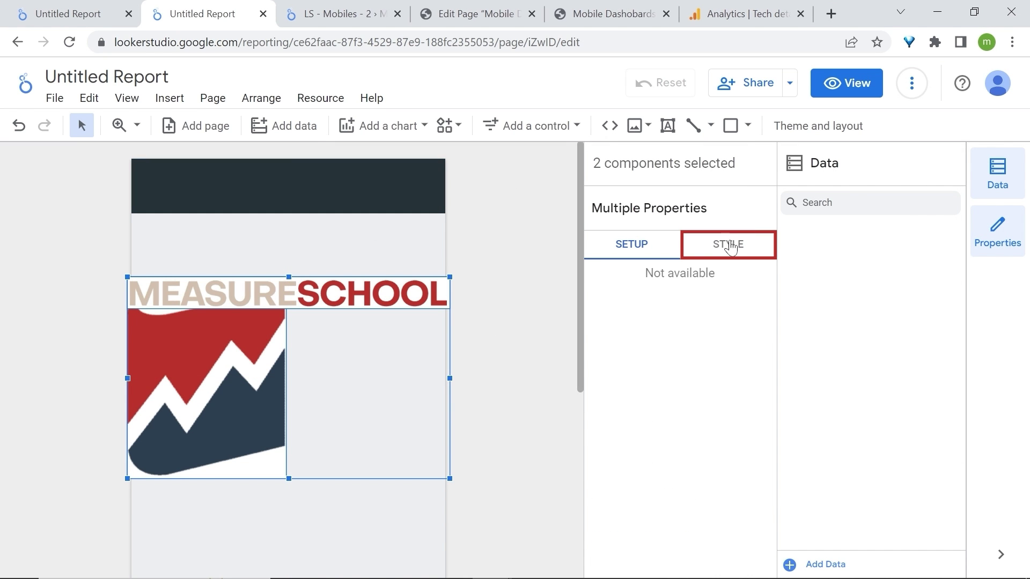
Give both images transparent backgrounds and shrink them into the dark header
click(728, 242)
click(603, 308)
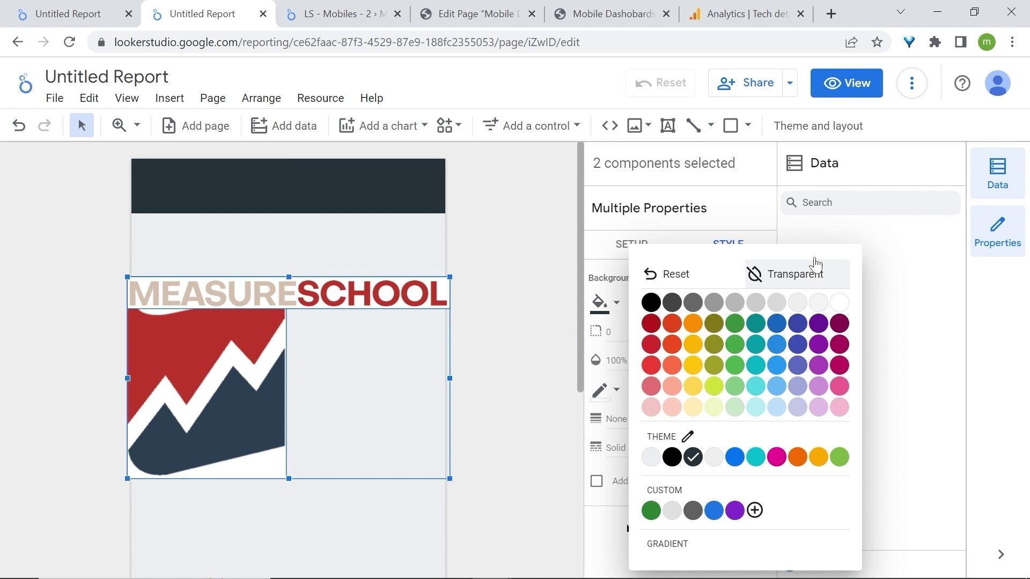
click(806, 287)
click(214, 376)
drag(289, 278, 154, 179)
click(300, 293)
drag(451, 274, 262, 191)
click(285, 310)
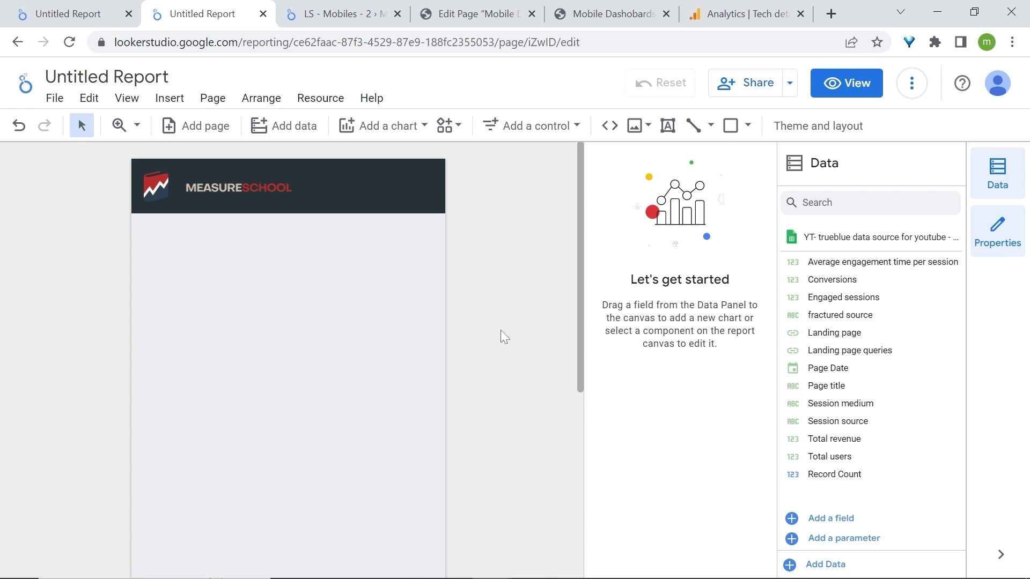
Add a scorecard below the header showing Total users
click(382, 126)
click(362, 224)
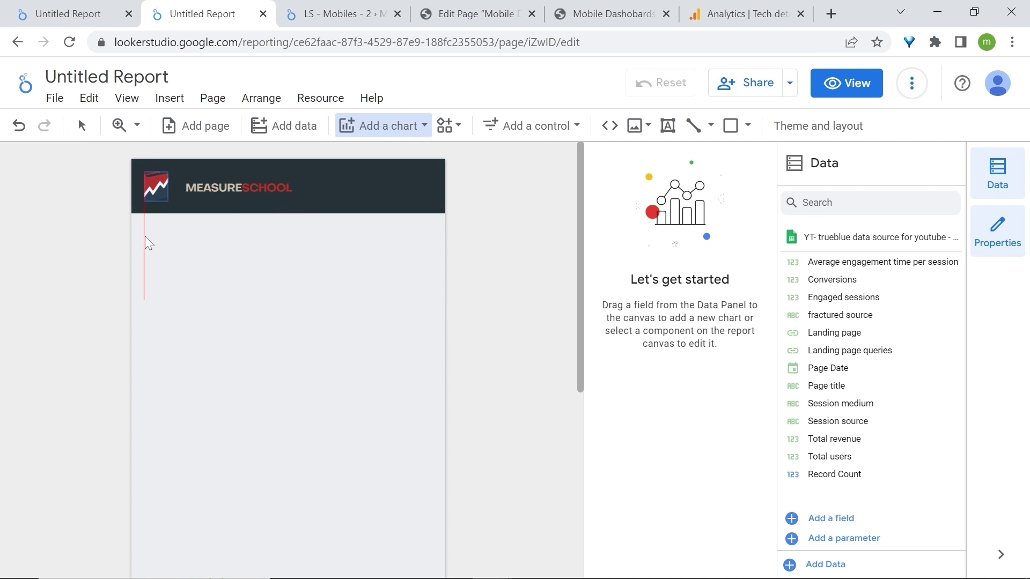
click(144, 236)
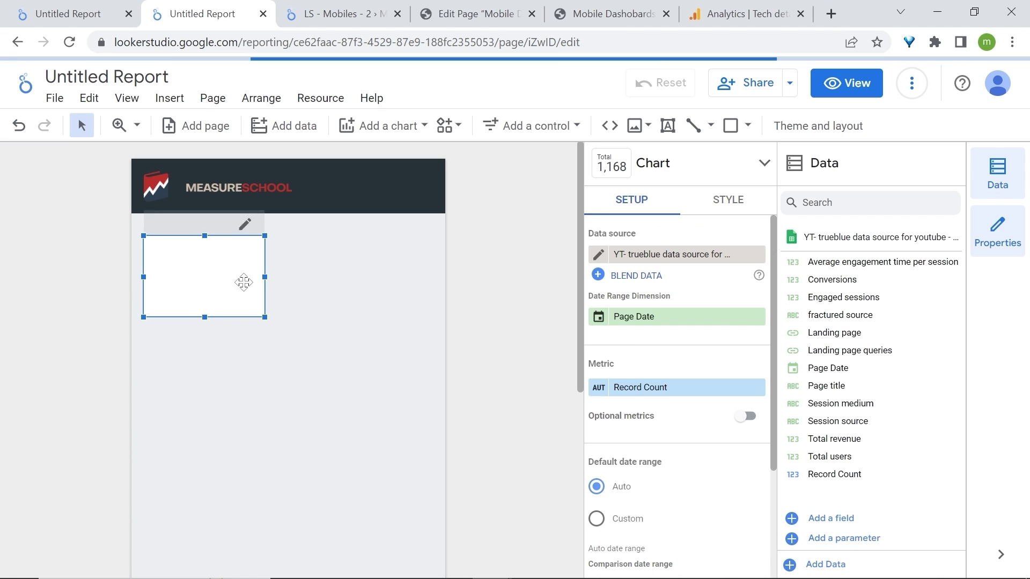
click(685, 390)
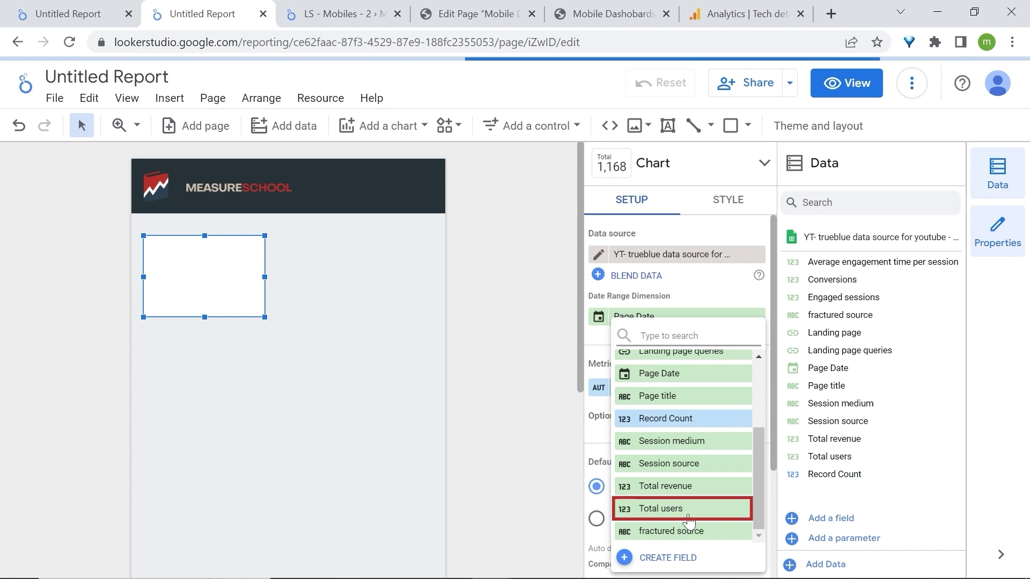
click(691, 508)
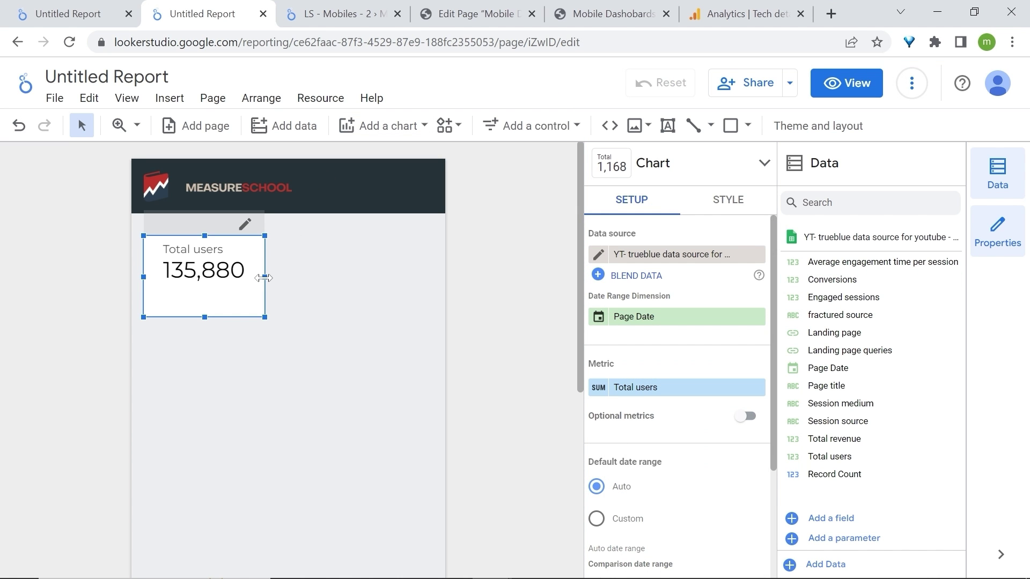
Set the scorecard's comparison date range to the previous period
scroll(681, 384, down, 3)
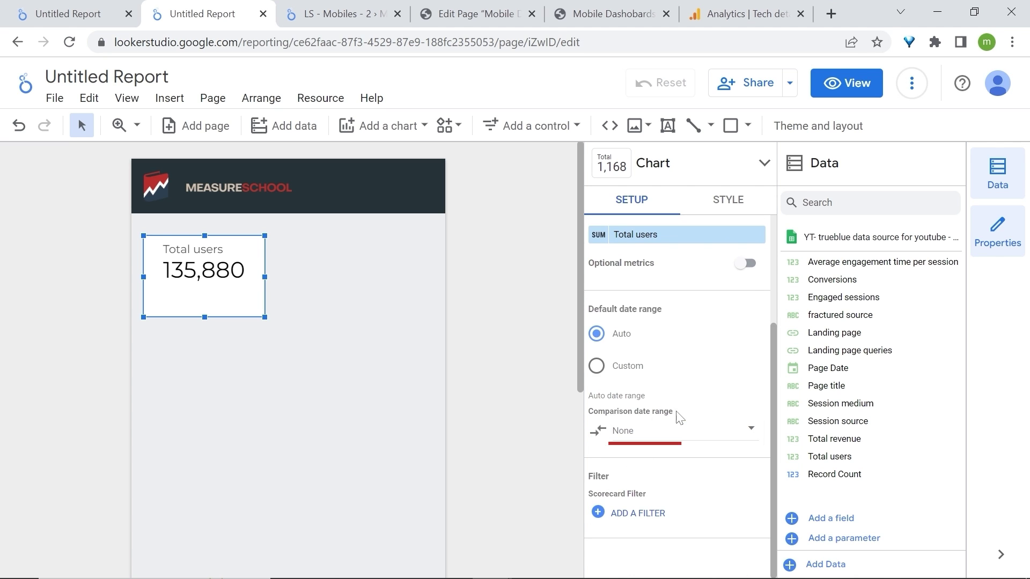
click(644, 429)
click(719, 260)
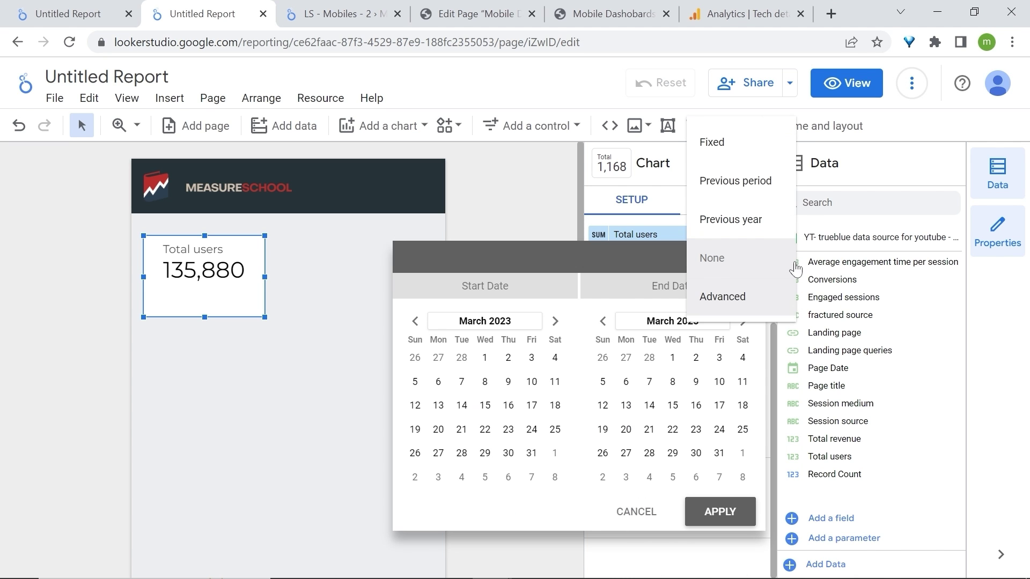
click(749, 185)
click(722, 509)
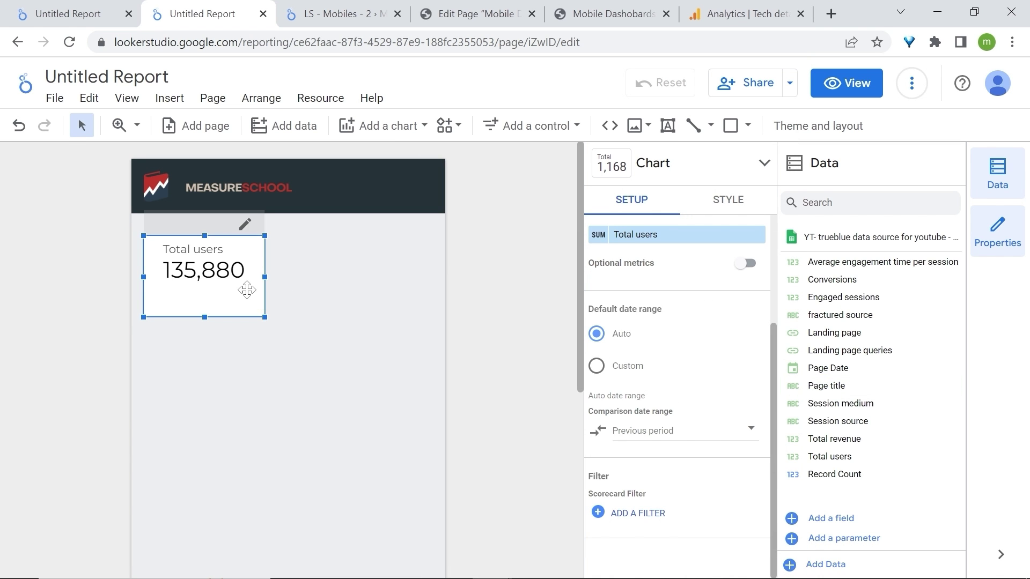
Duplicate the Total users scorecard and size both evenly side by side
right_click(246, 284)
click(325, 357)
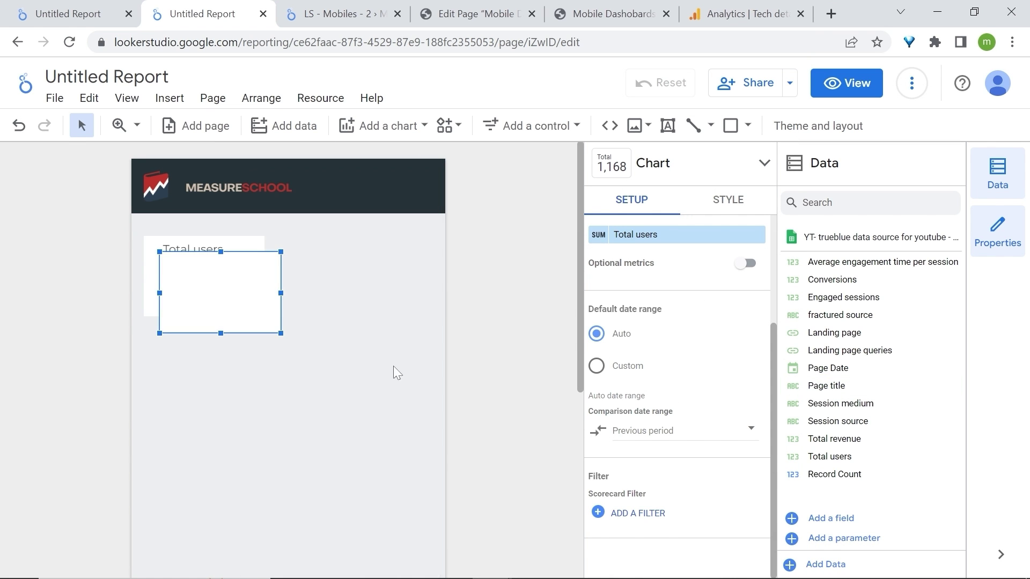
drag(225, 290, 345, 287)
click(211, 298)
drag(261, 277, 291, 284)
click(318, 281)
click(283, 280)
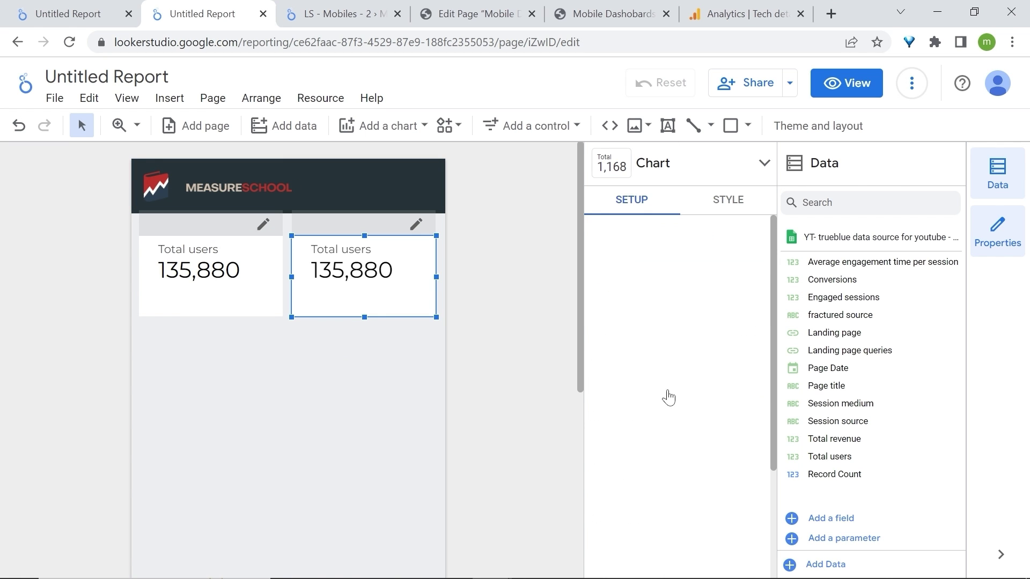
Change the right-hand scorecard's metric to Total revenue
scroll(677, 344, down, 1)
click(675, 307)
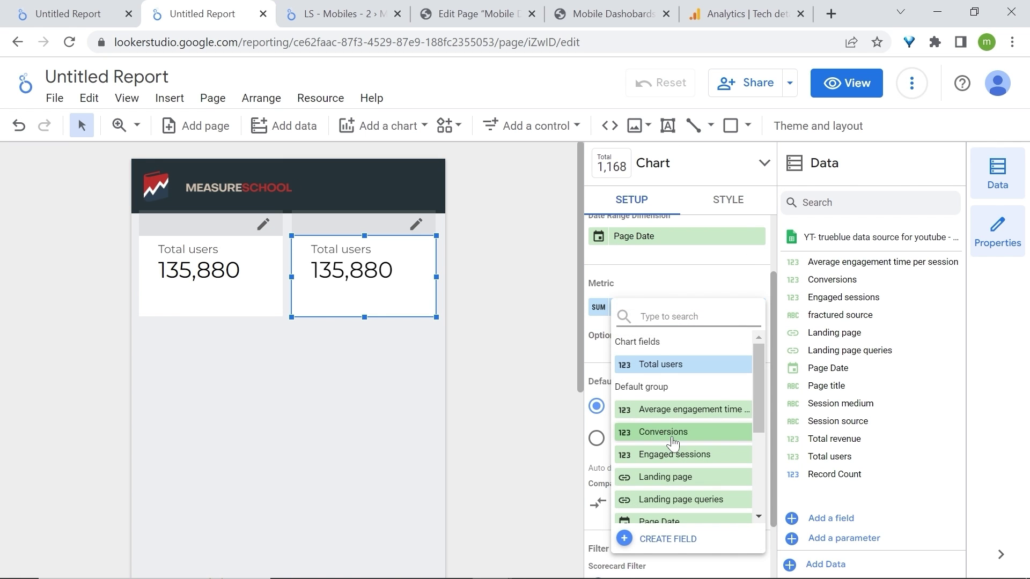
scroll(679, 435, down, 3)
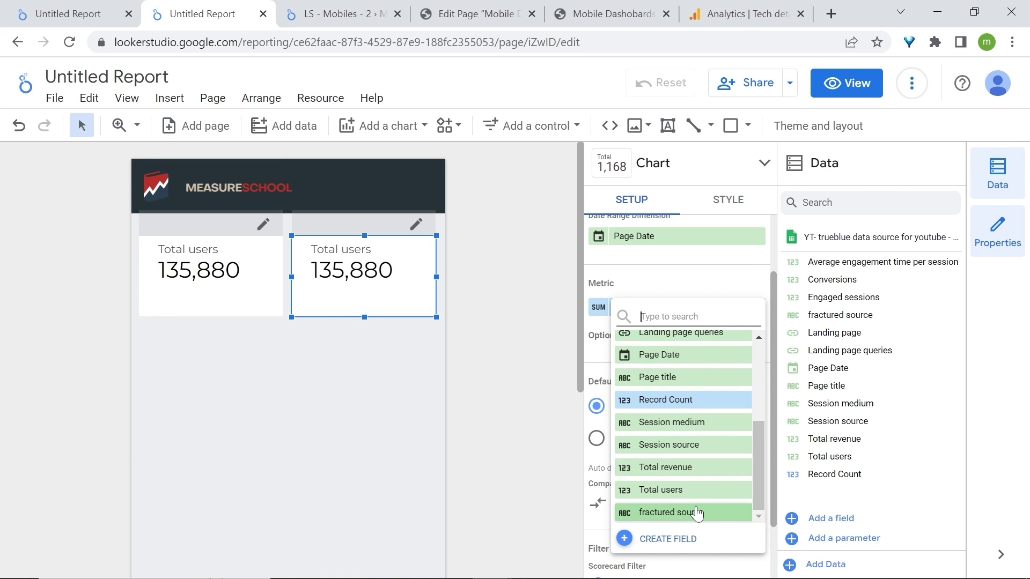
click(686, 468)
click(416, 344)
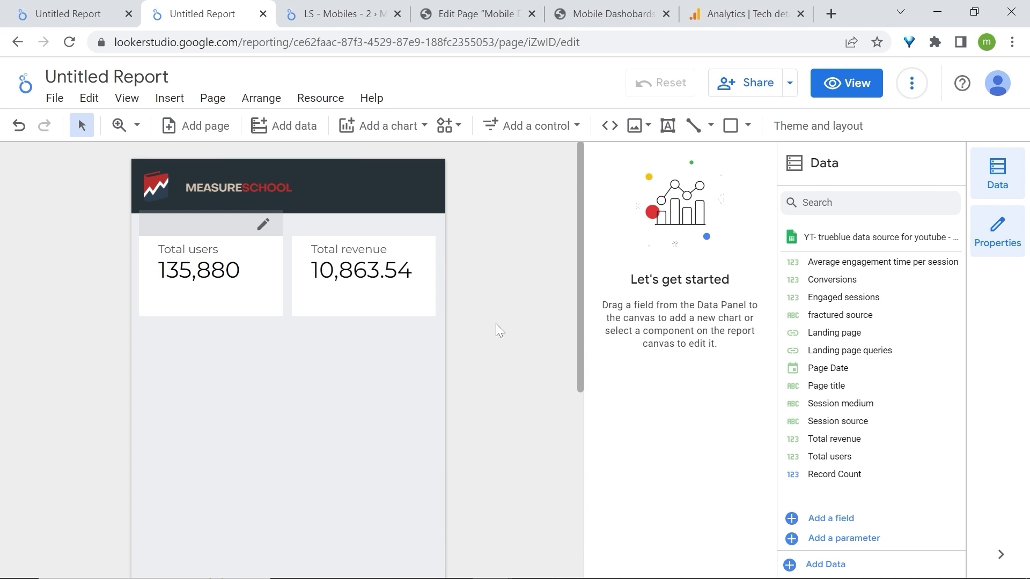
Add a narrow date range control below the scorecards
click(516, 129)
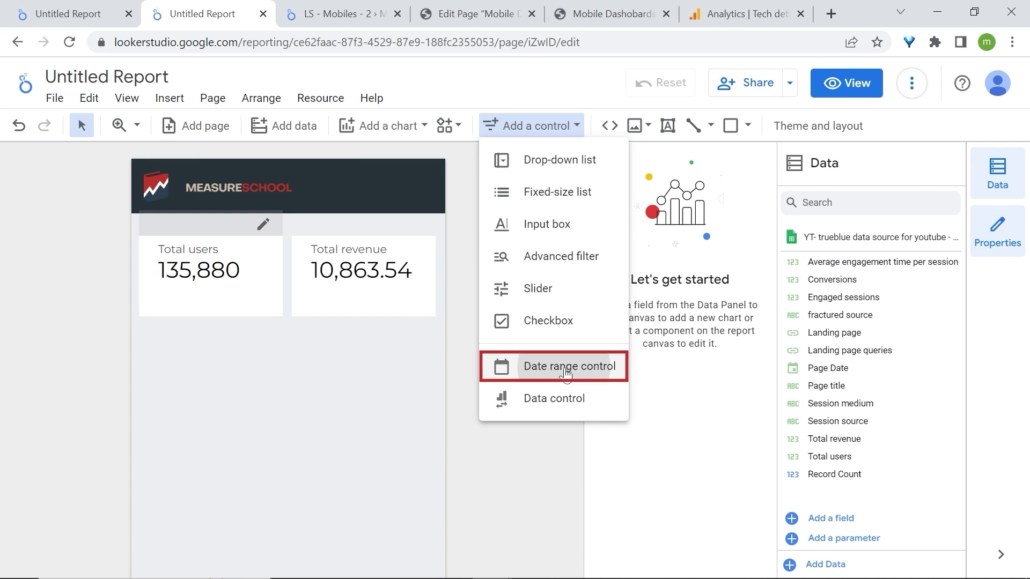
click(534, 368)
click(194, 351)
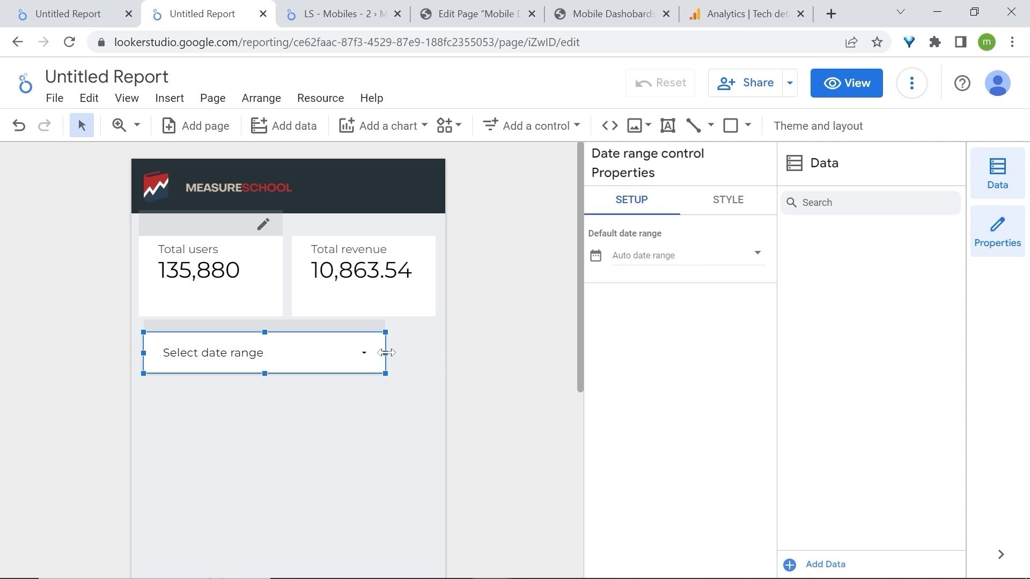
drag(386, 352, 288, 374)
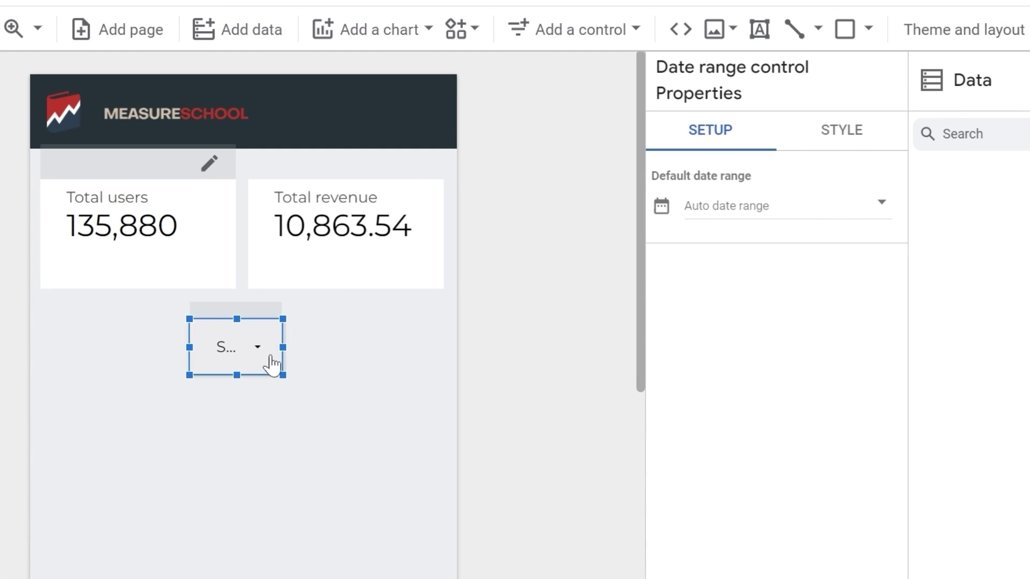
Delete the date control and place a transparent, white-bordered box on the header's right
key(Delete)
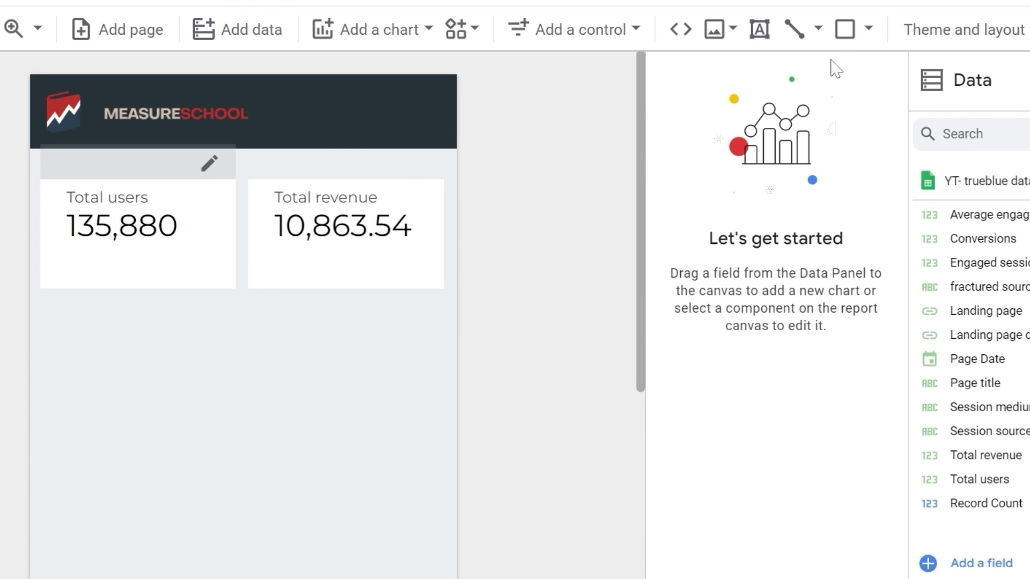
click(869, 28)
drag(269, 420, 228, 398)
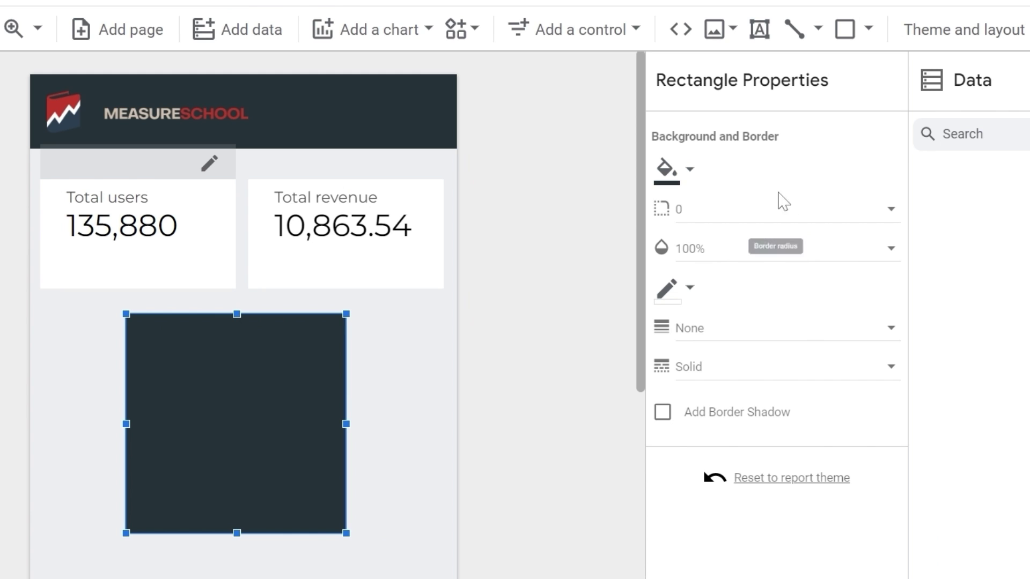
click(669, 169)
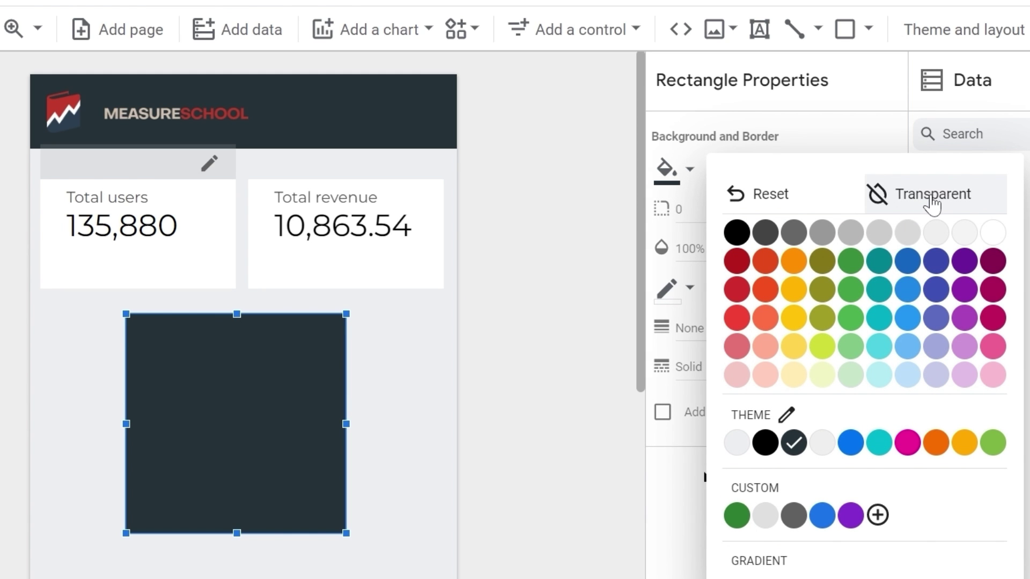
click(932, 195)
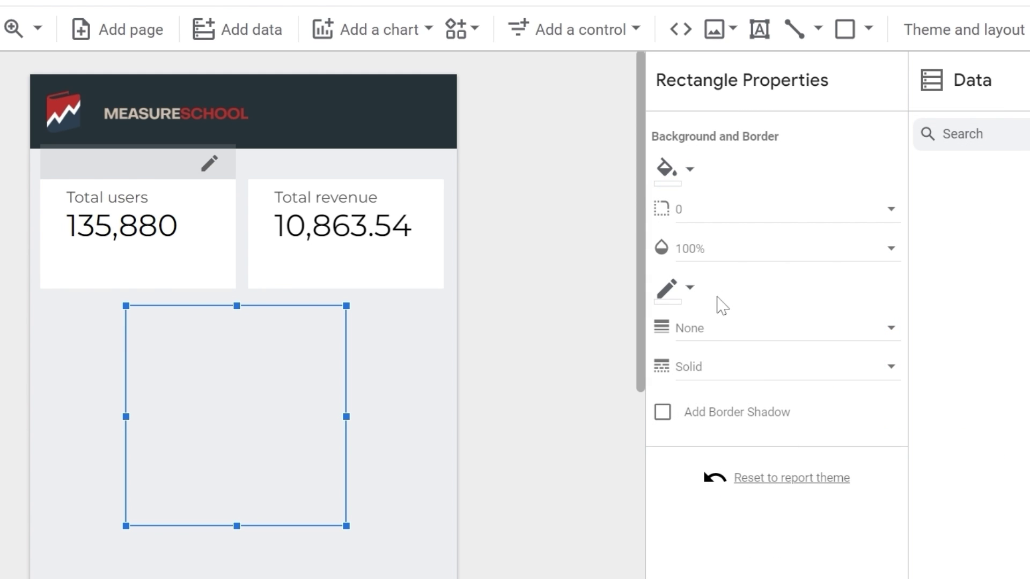
click(671, 290)
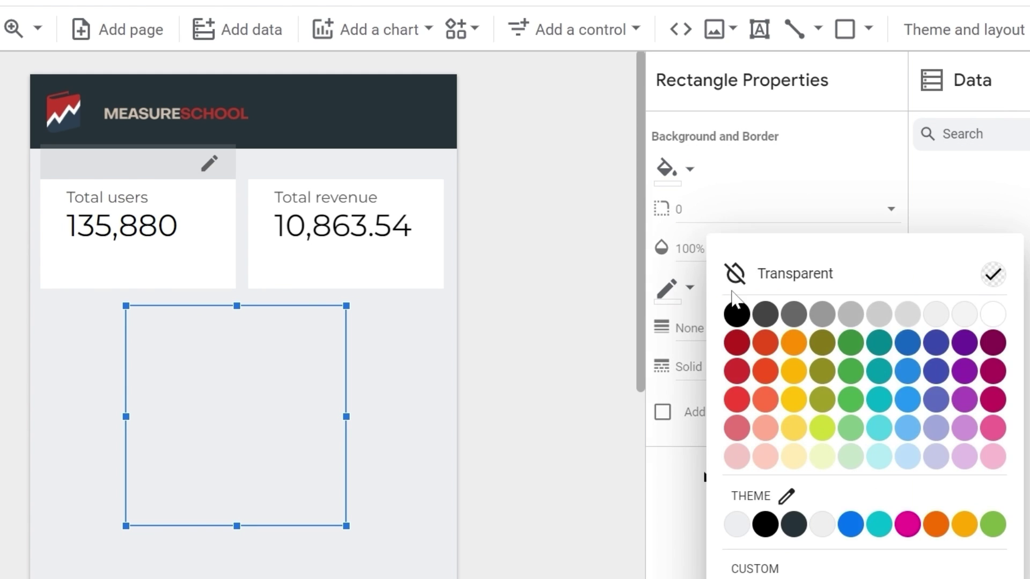
click(987, 321)
drag(346, 306, 191, 471)
drag(153, 521, 407, 132)
click(479, 187)
Add a white 'DATE' text box inside the header box
click(759, 29)
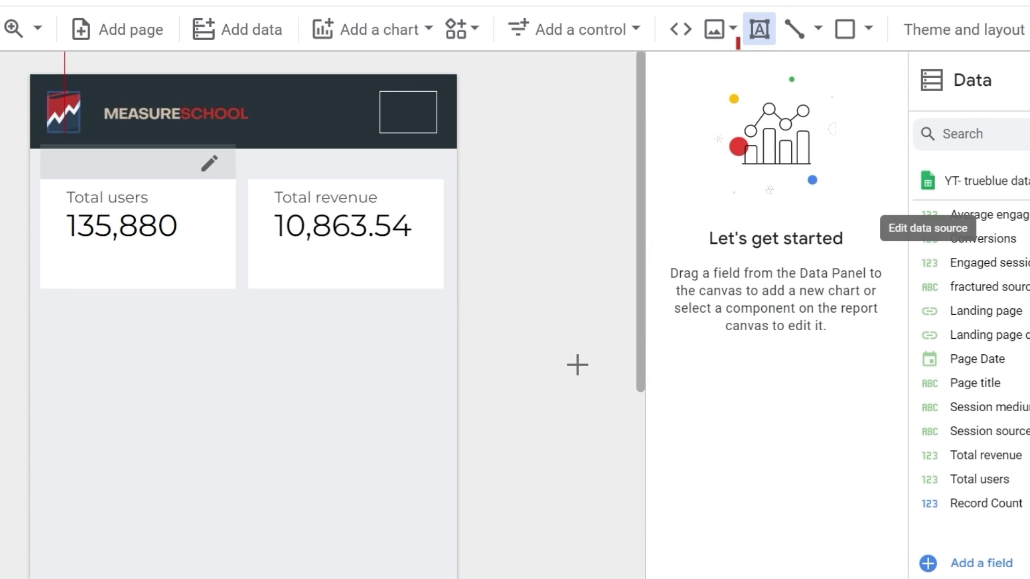
drag(530, 375, 90, 318)
text(DATE)
key(ctrl+a)
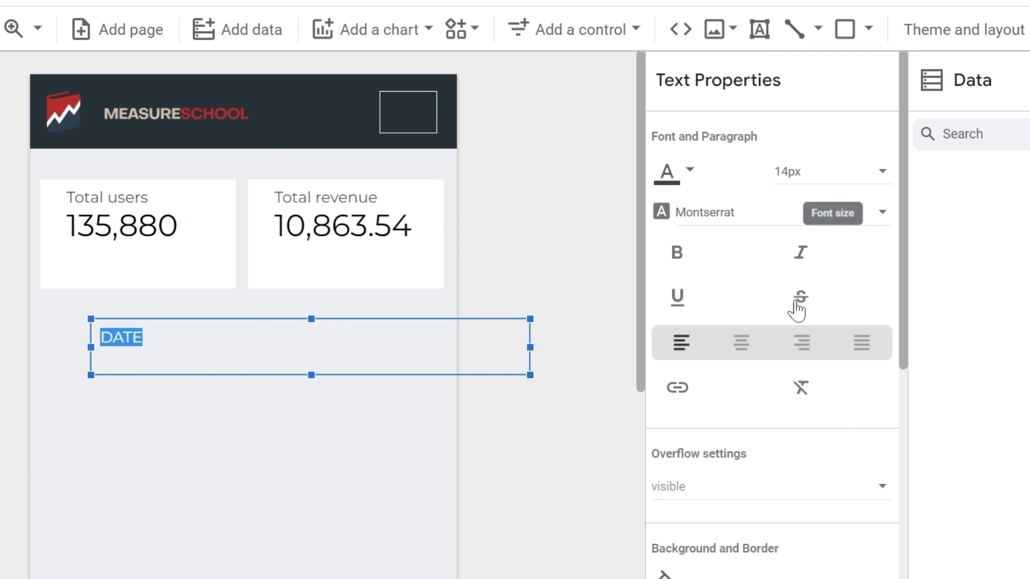
click(695, 173)
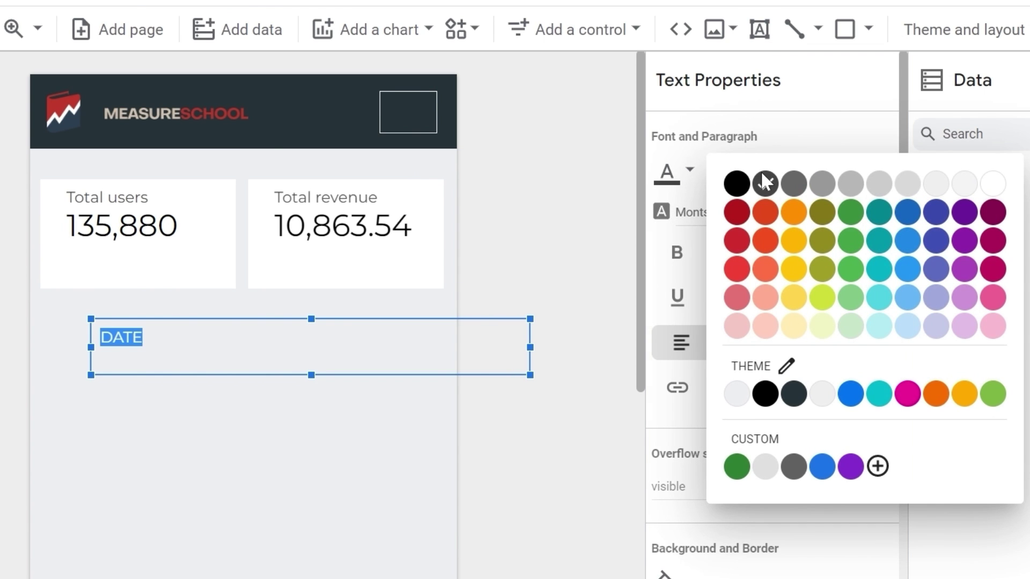
click(993, 185)
drag(530, 347, 394, 124)
click(334, 406)
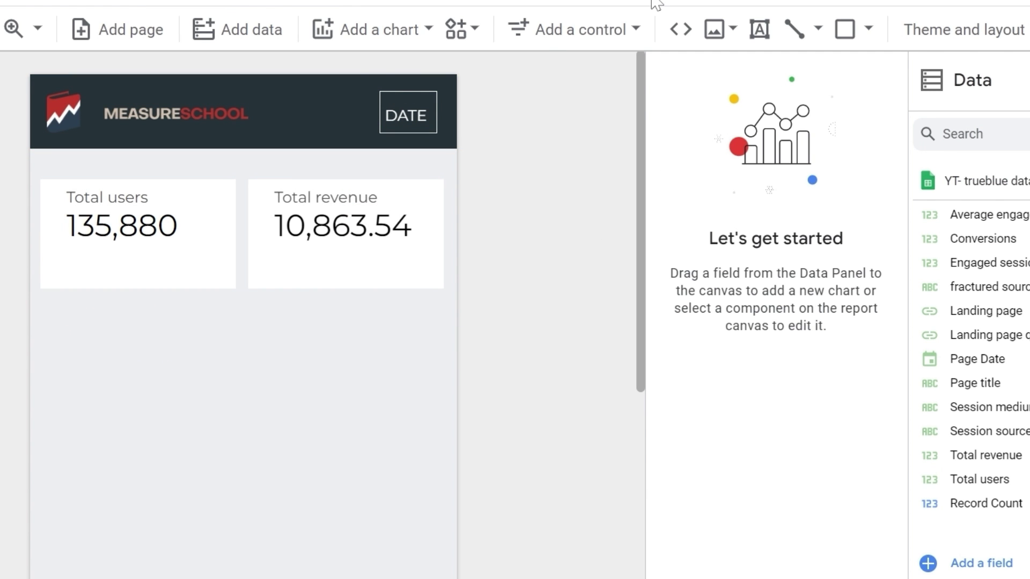
click(551, 33)
Add a date range control with 0% background opacity over the DATE box
click(642, 363)
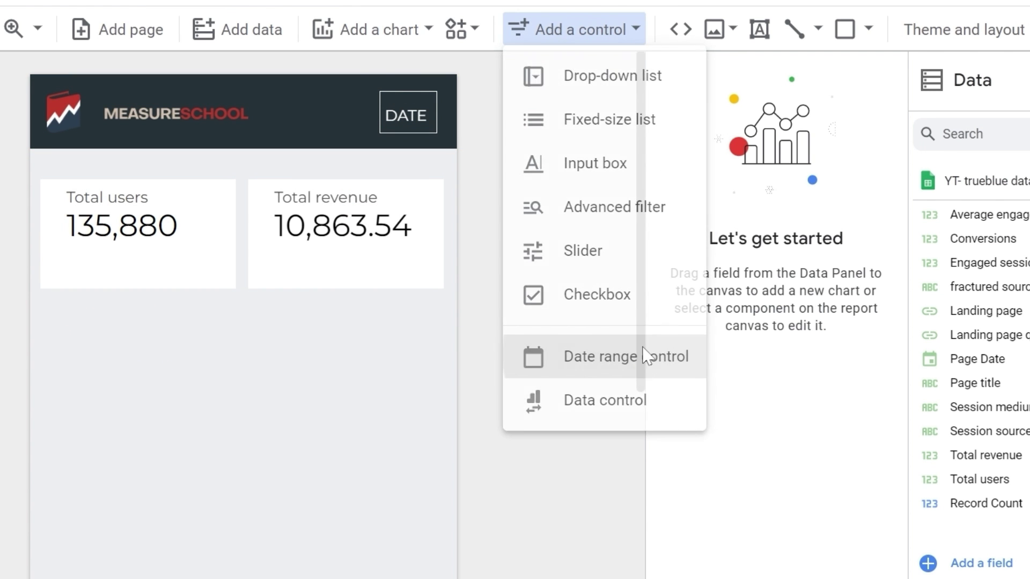
click(62, 321)
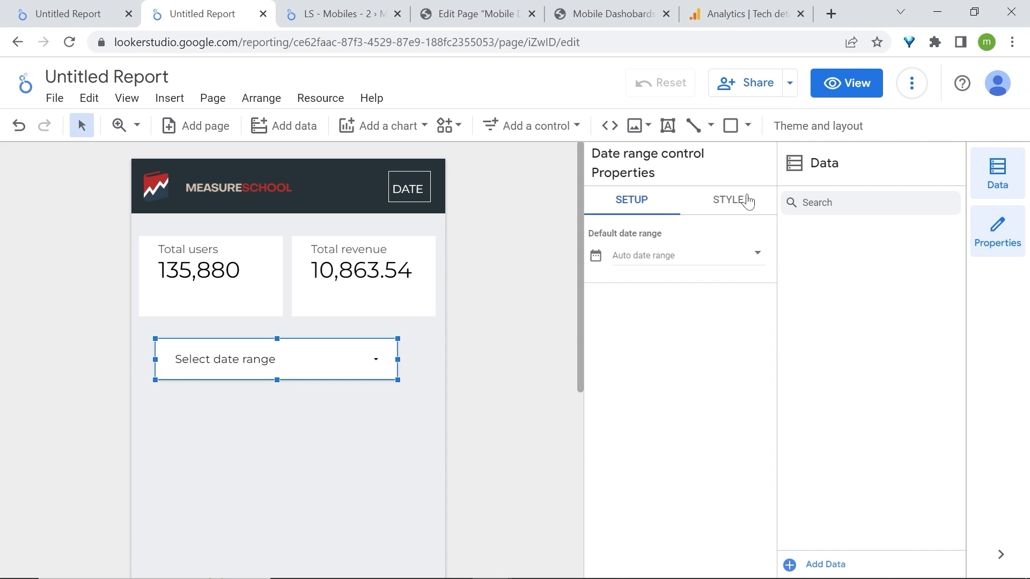
click(746, 203)
scroll(674, 363, down, 5)
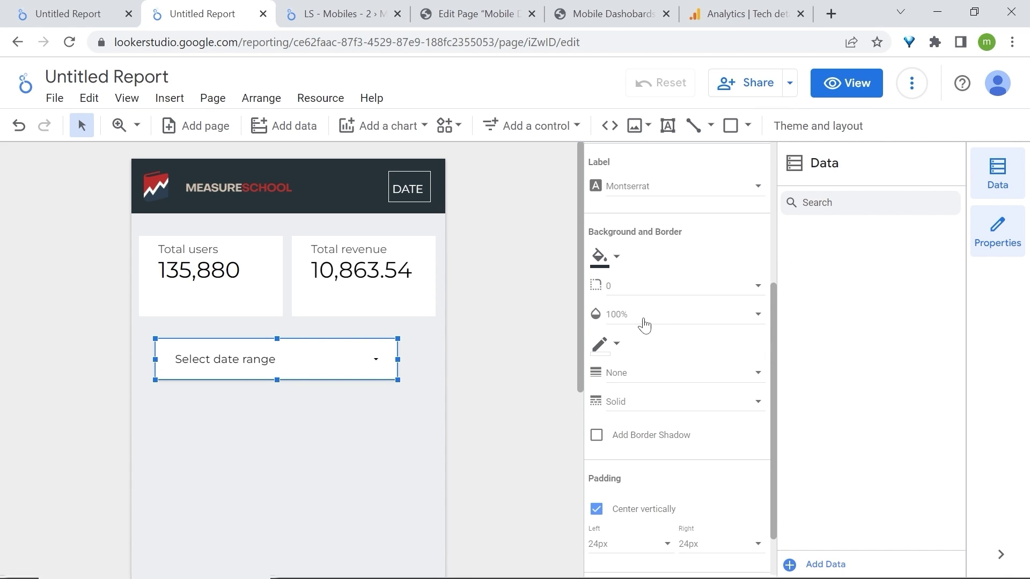
click(641, 317)
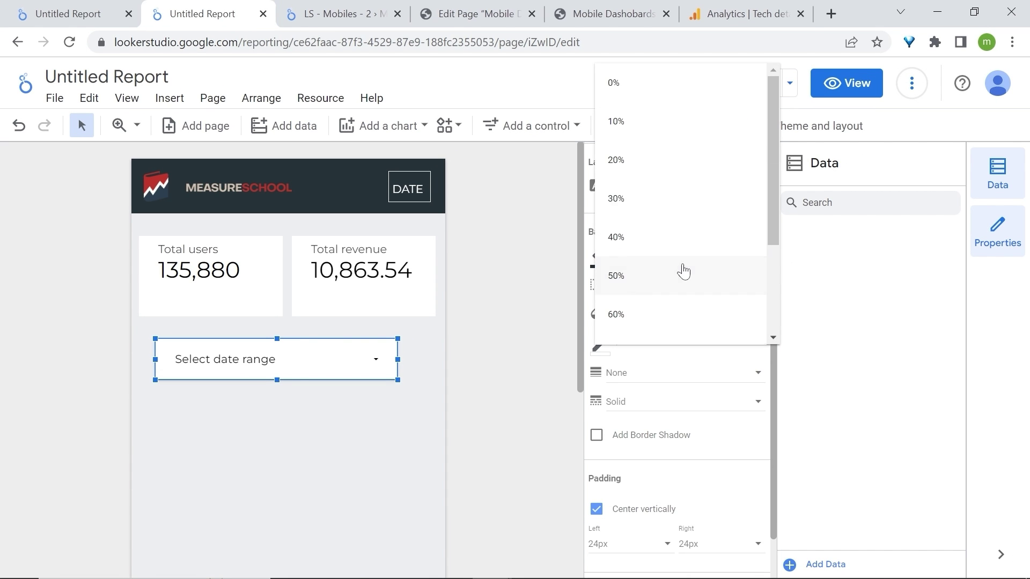
click(656, 93)
drag(398, 359, 417, 191)
click(1001, 554)
Hide the side panels and check that DATE opens the calendar
click(795, 310)
click(637, 194)
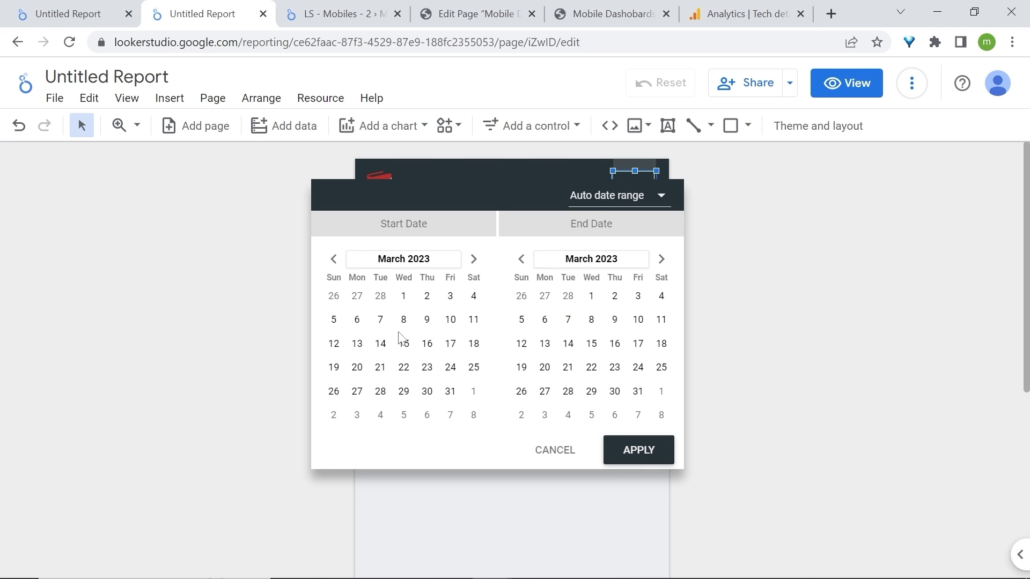
click(562, 455)
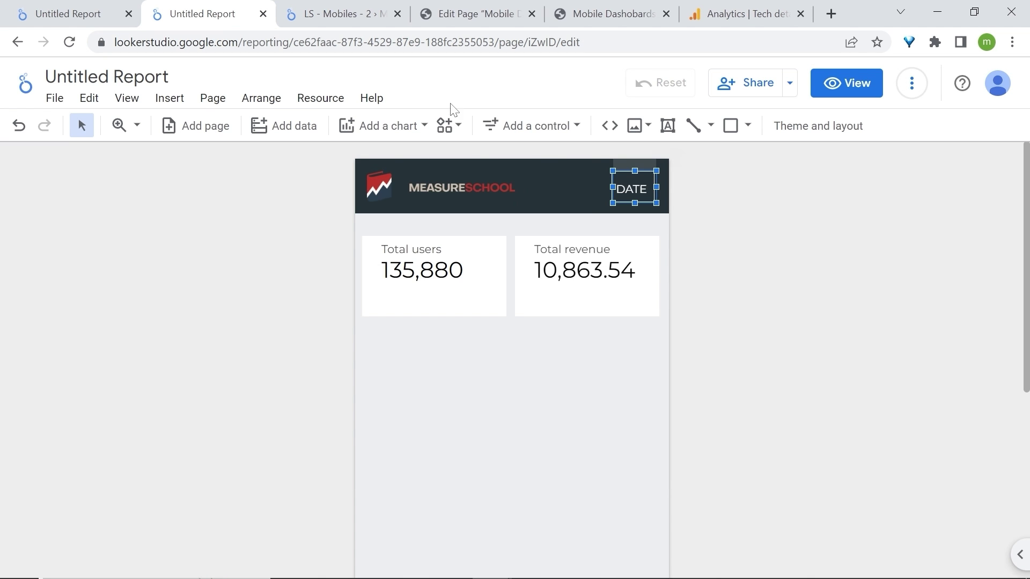
click(361, 128)
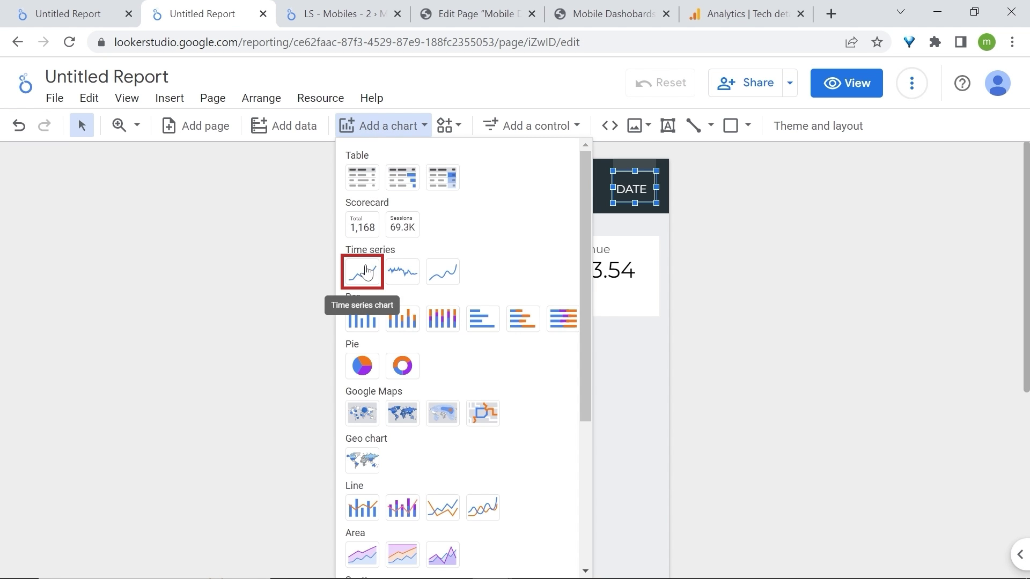
Add a Total users time series chart below the scorecards
click(362, 271)
click(363, 326)
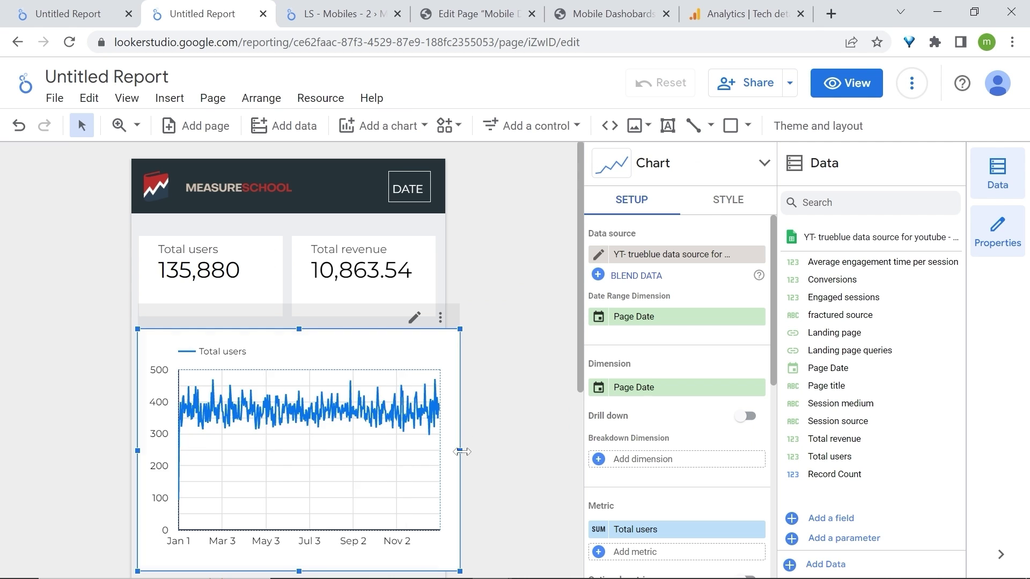
drag(460, 450, 432, 450)
scroll(290, 402, down, 2)
drag(285, 489, 285, 449)
drag(345, 268, 352, 329)
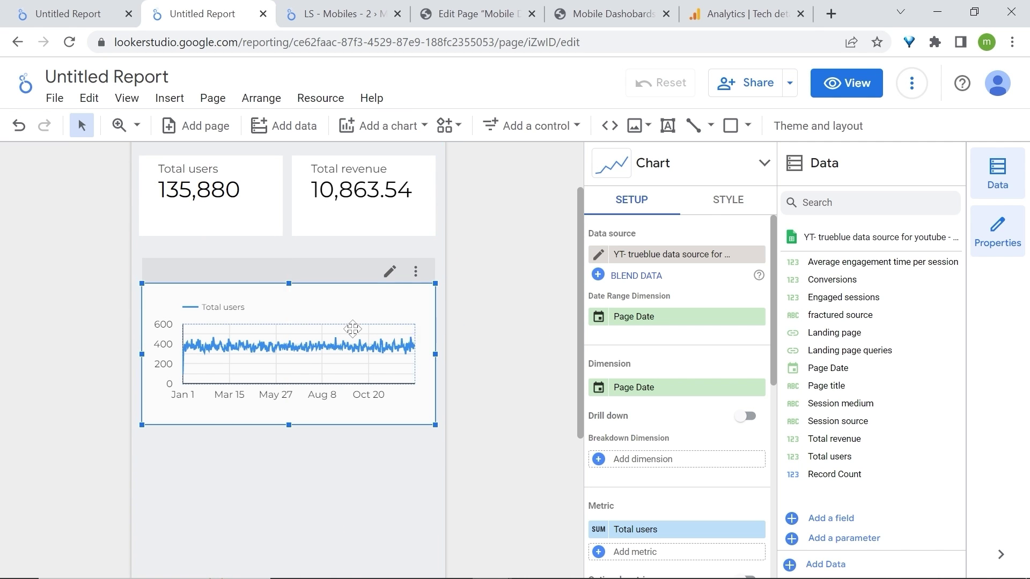
Title the chart 'Users over time' in bold text
click(668, 125)
click(144, 258)
text(Users over time)
key(ctrl+a)
click(607, 290)
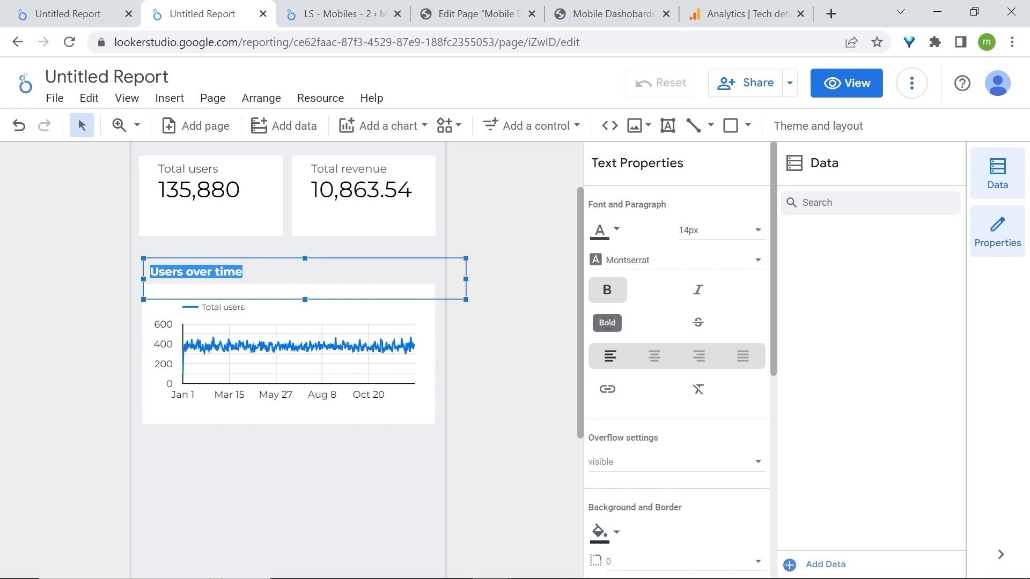
click(333, 324)
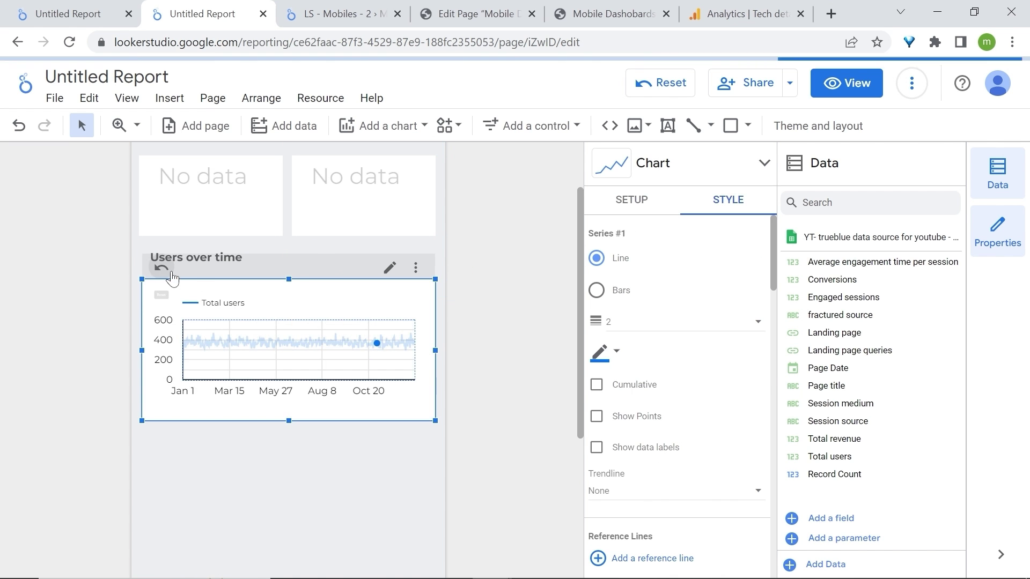
click(523, 344)
scroll(523, 345, up, 2)
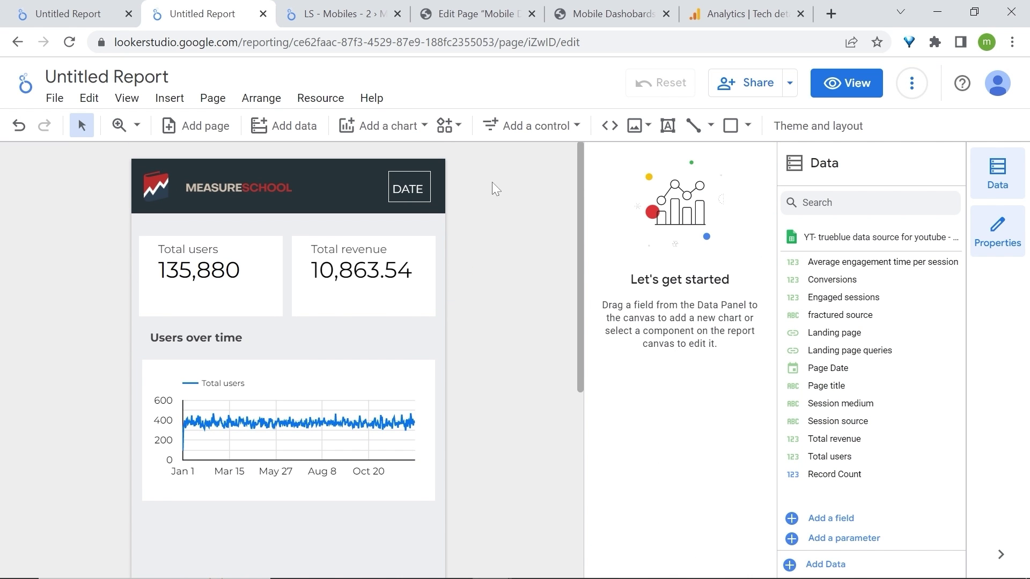
Set the DATE control's range to March 1–31, 2022 and hide the side panels
click(409, 189)
click(190, 259)
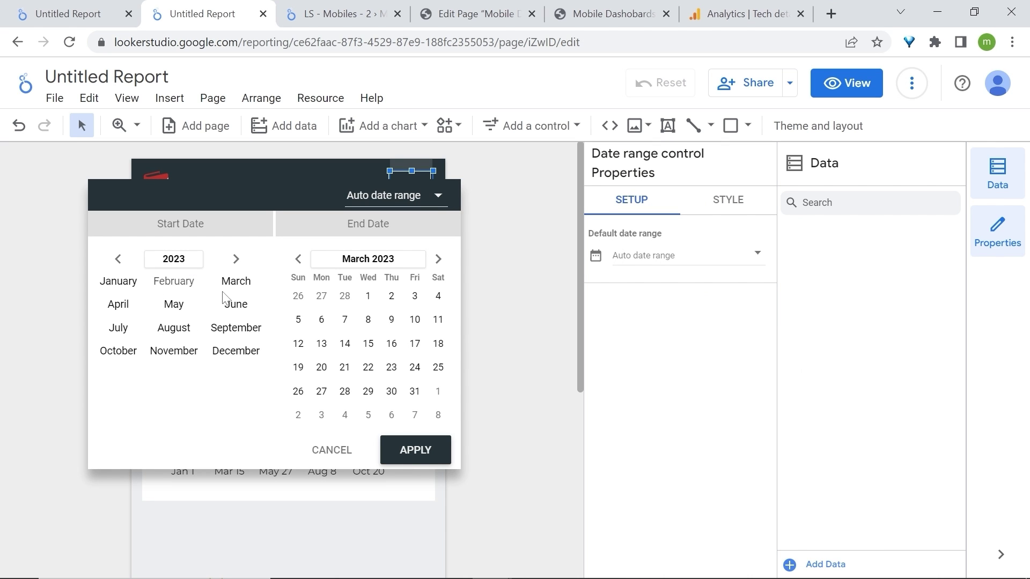
click(119, 260)
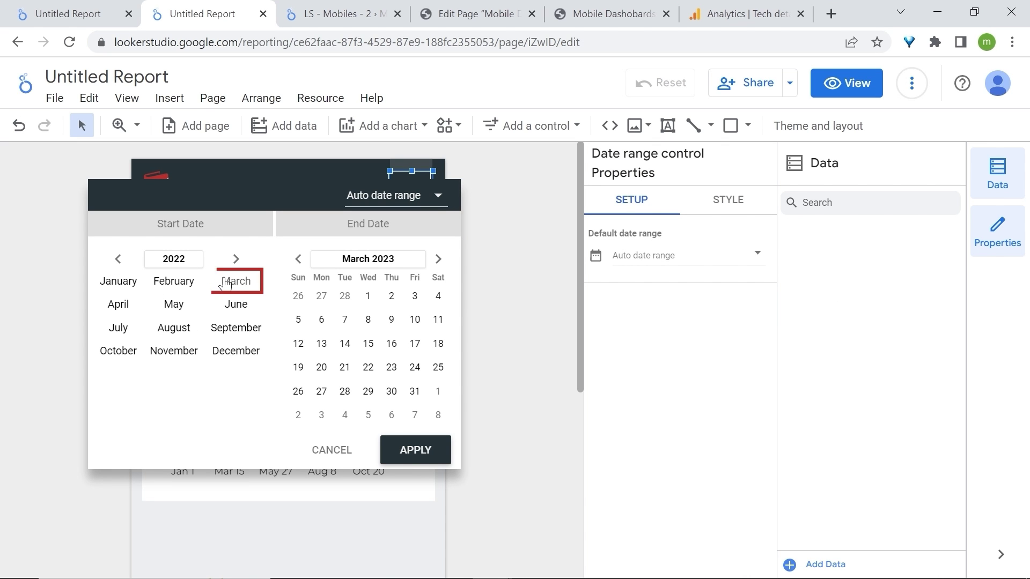
click(236, 281)
click(395, 260)
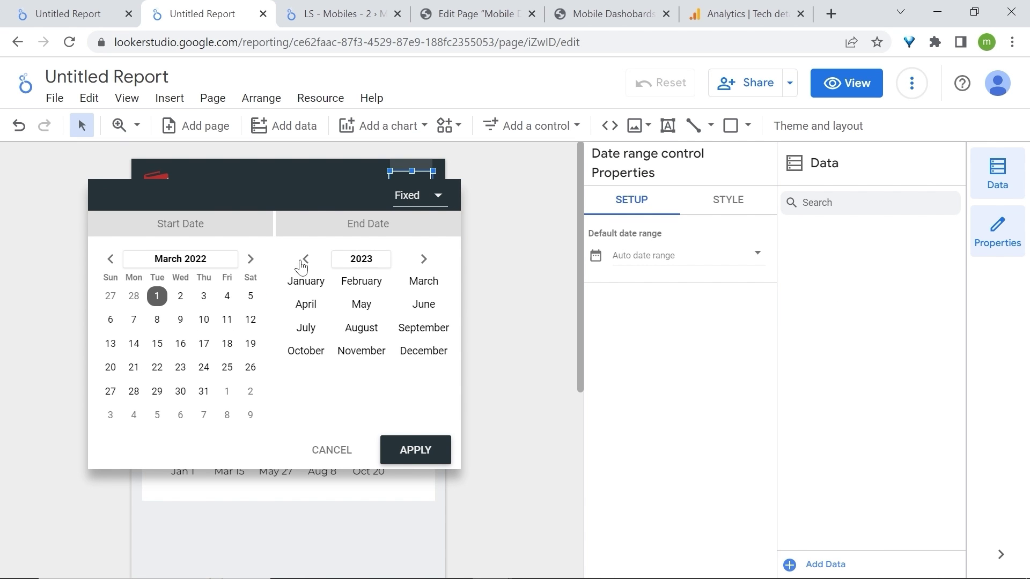
click(301, 261)
click(423, 281)
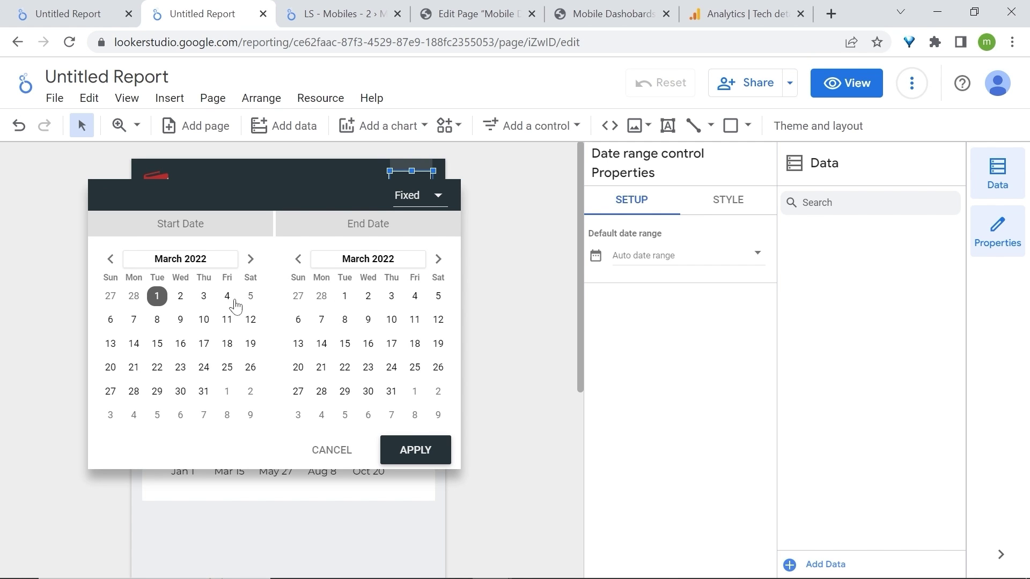
click(391, 392)
click(409, 453)
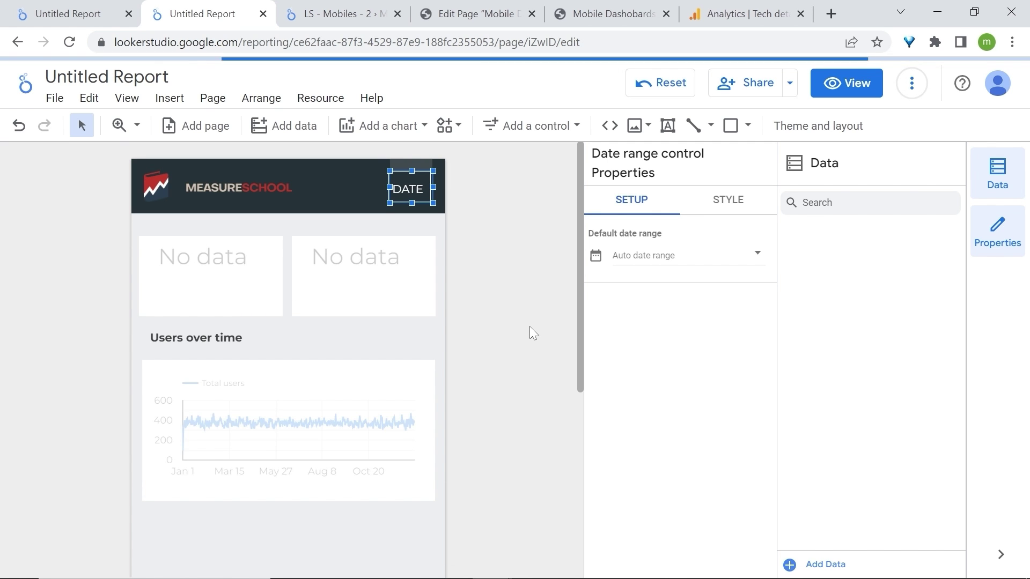
click(999, 554)
click(781, 311)
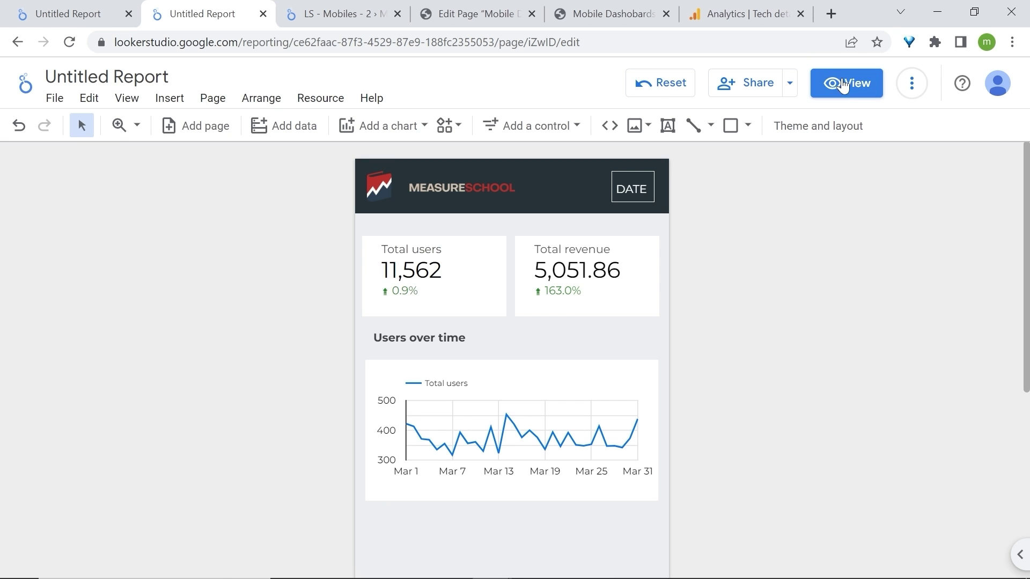
Switch to View mode and open DevTools' responsive device preview
click(843, 85)
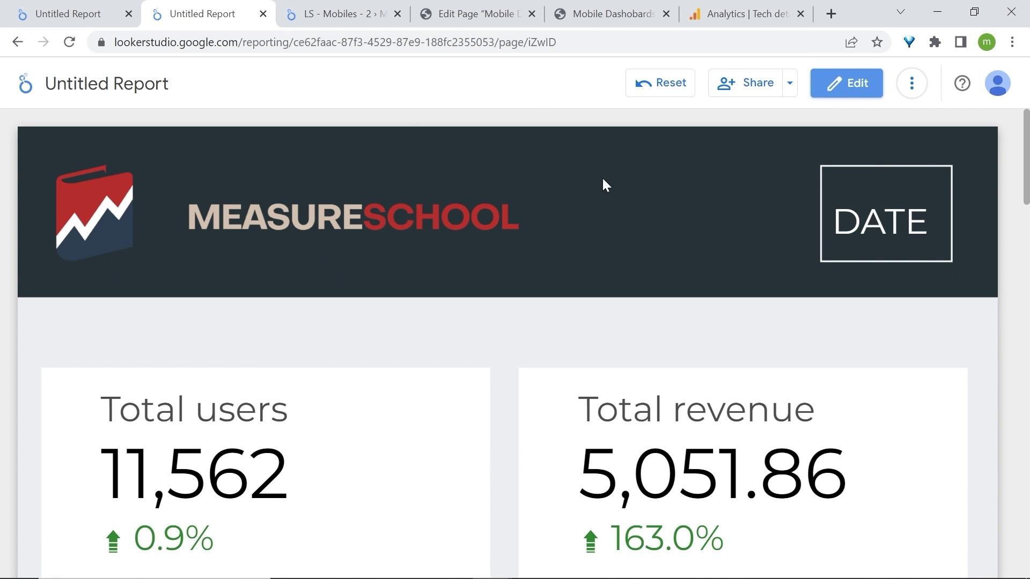
right_click(443, 83)
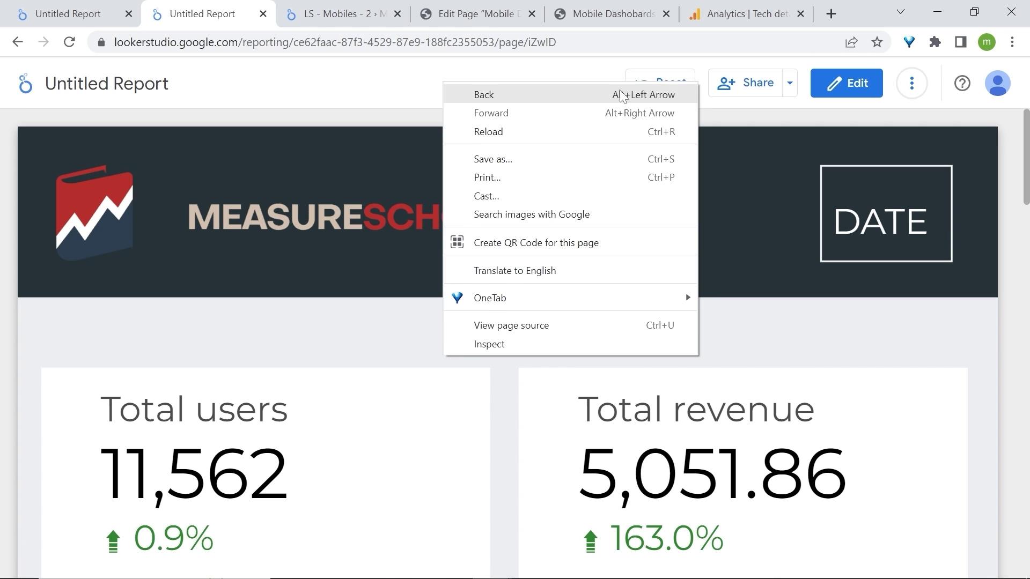
click(507, 345)
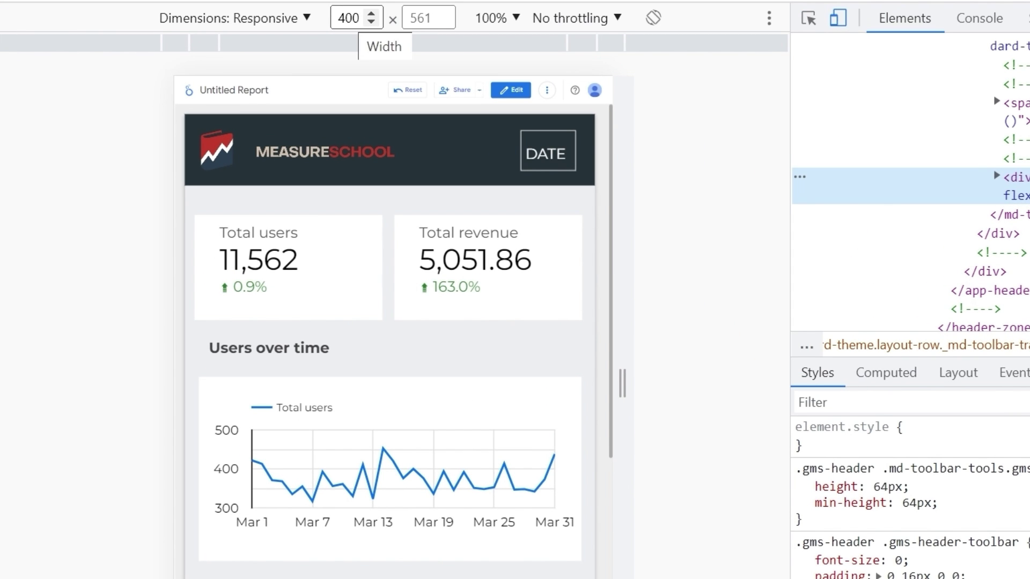
Set the preview width to 390 px, then to 360 px
double_click(349, 18)
text(390)
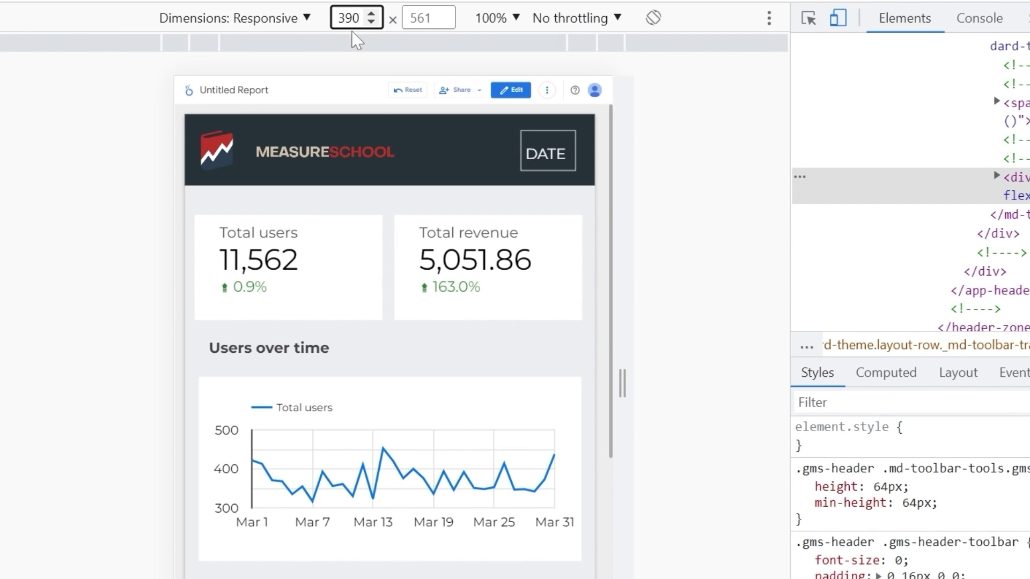
key(Return)
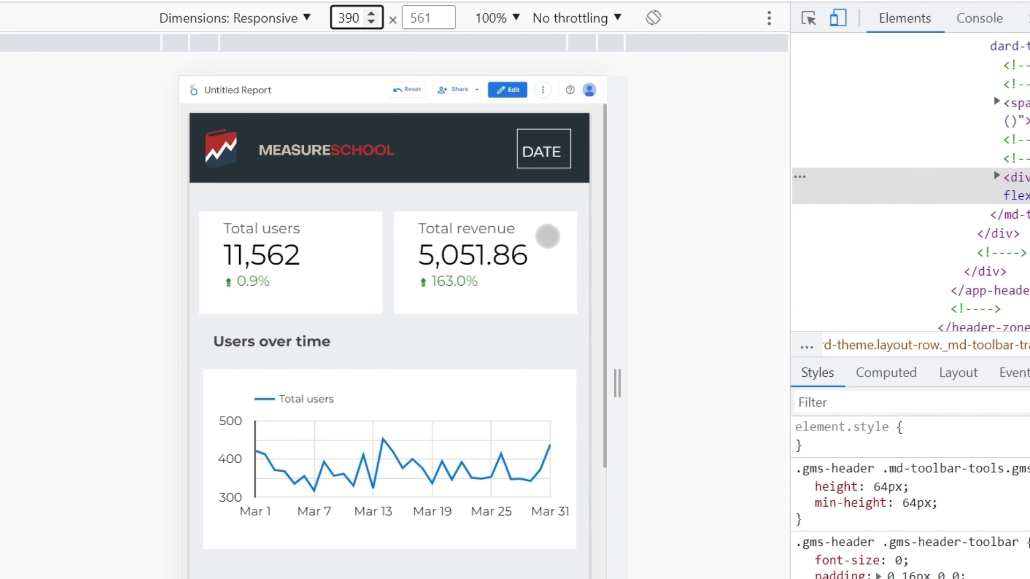
double_click(349, 19)
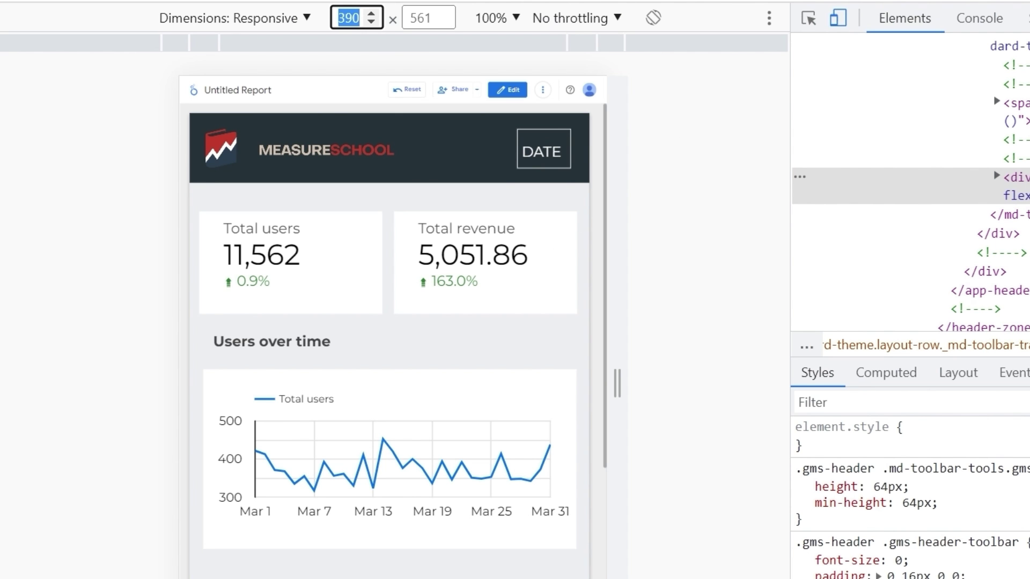
text(360)
key(Return)
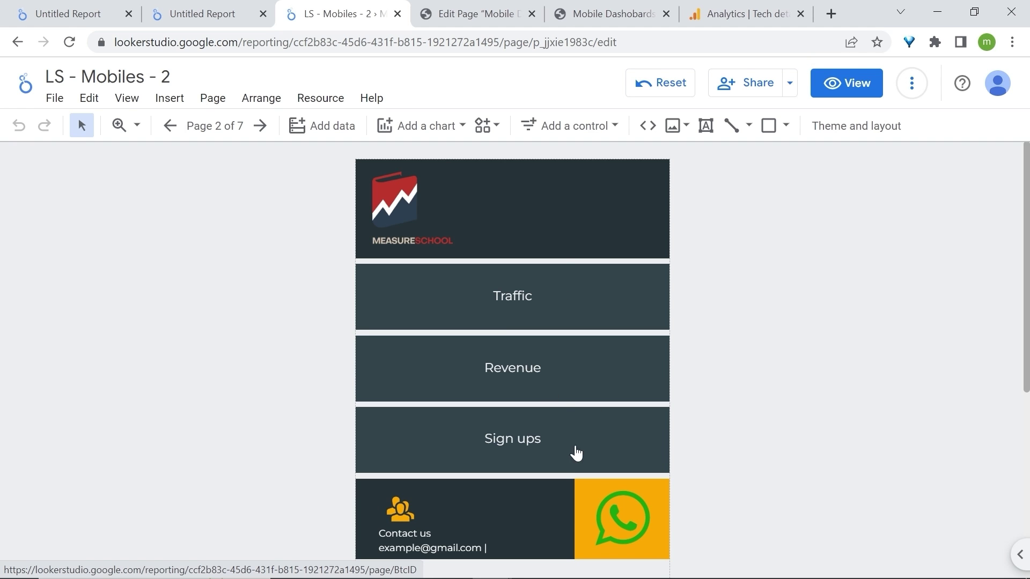
Go forward to page 5, the Conversions page
click(259, 126)
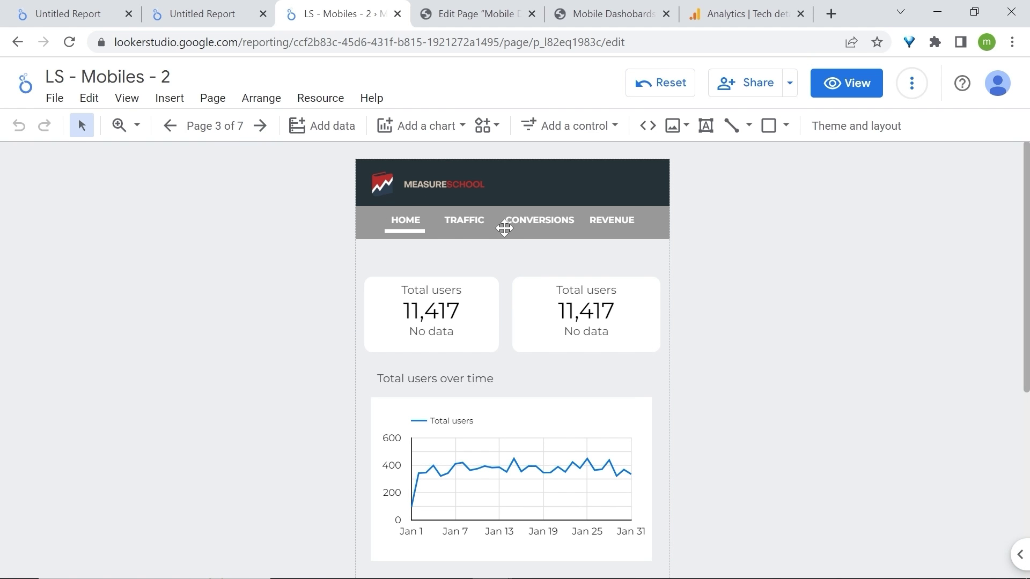
click(260, 125)
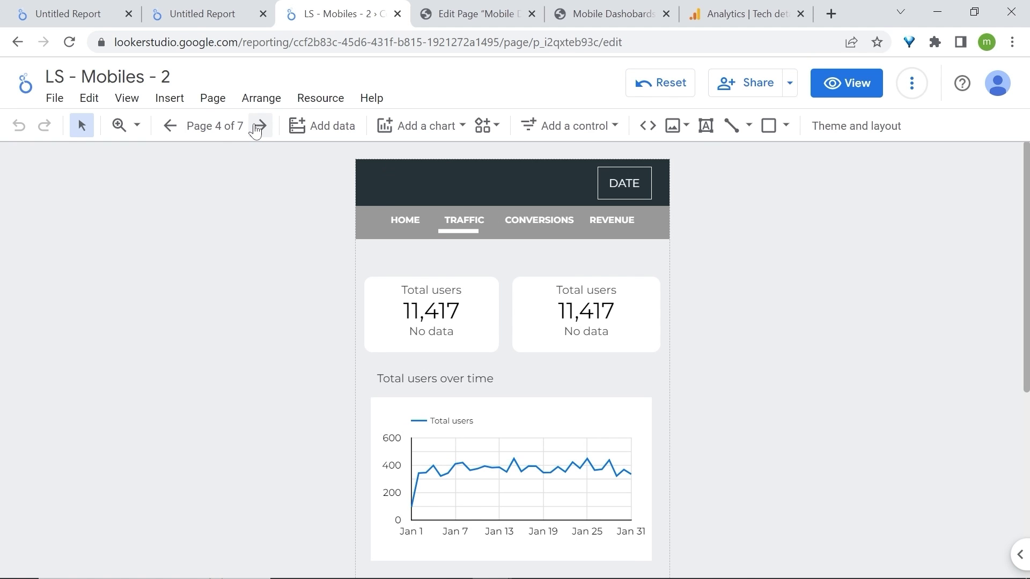
click(259, 125)
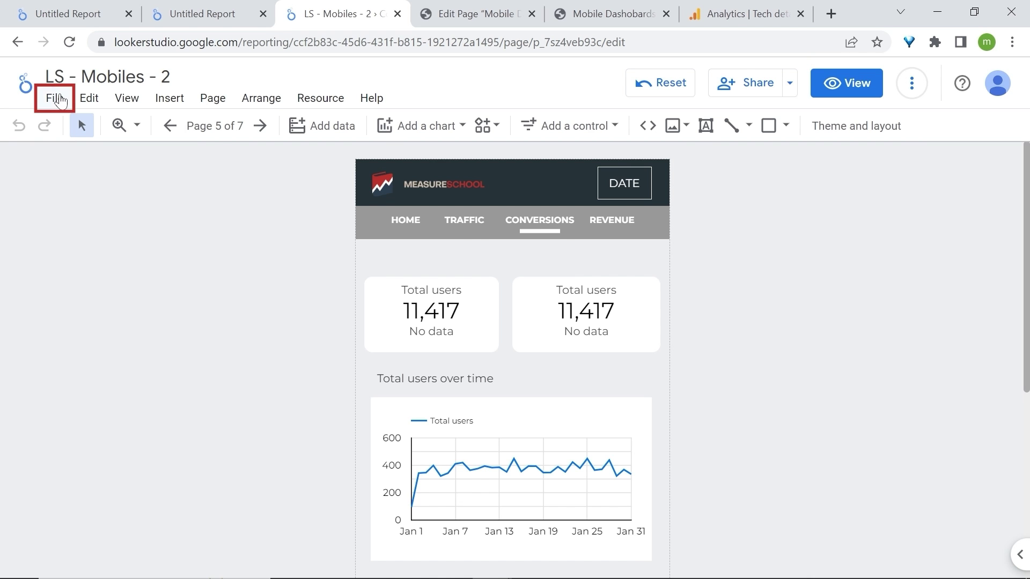
Get the report's iframe embed code and go to the WordPress Edit Page tab
click(60, 101)
click(108, 344)
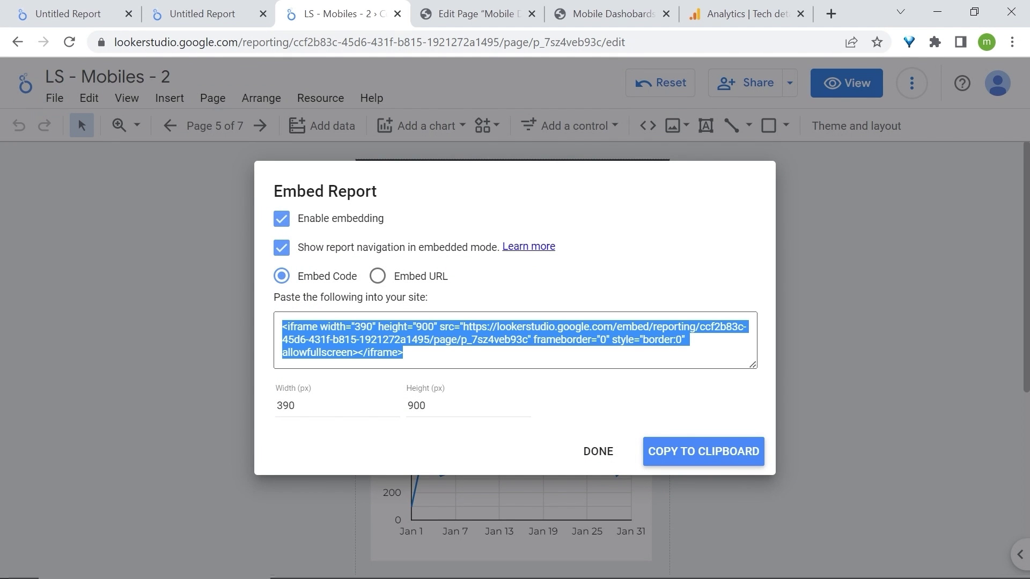
click(472, 14)
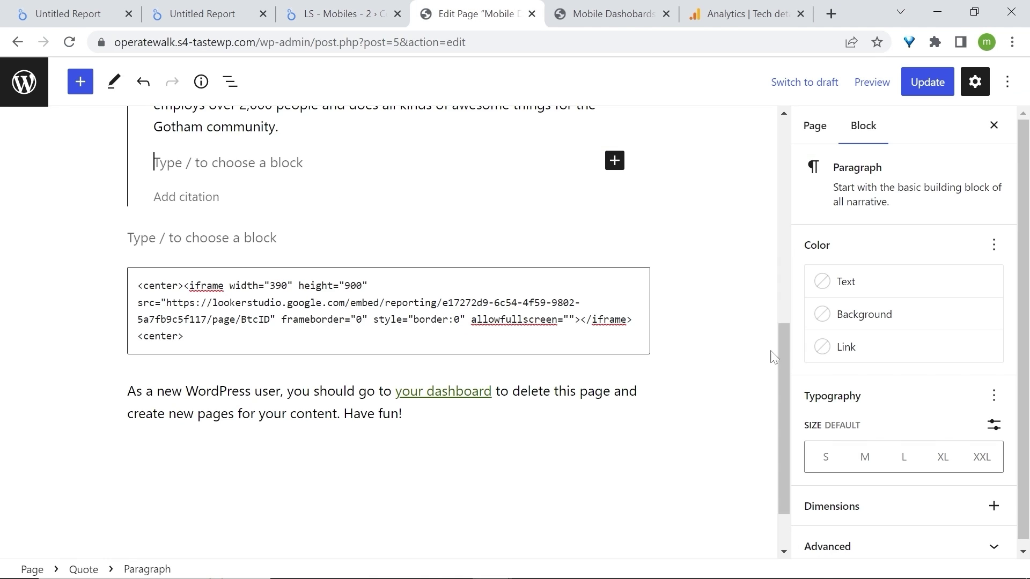
In the Custom HTML block, add a slash to the last <center> tag after the iframe, making it </center>
mouse_move(781, 351)
mouse_down()
mouse_move(781, 141)
mouse_move(780, 339)
mouse_up()
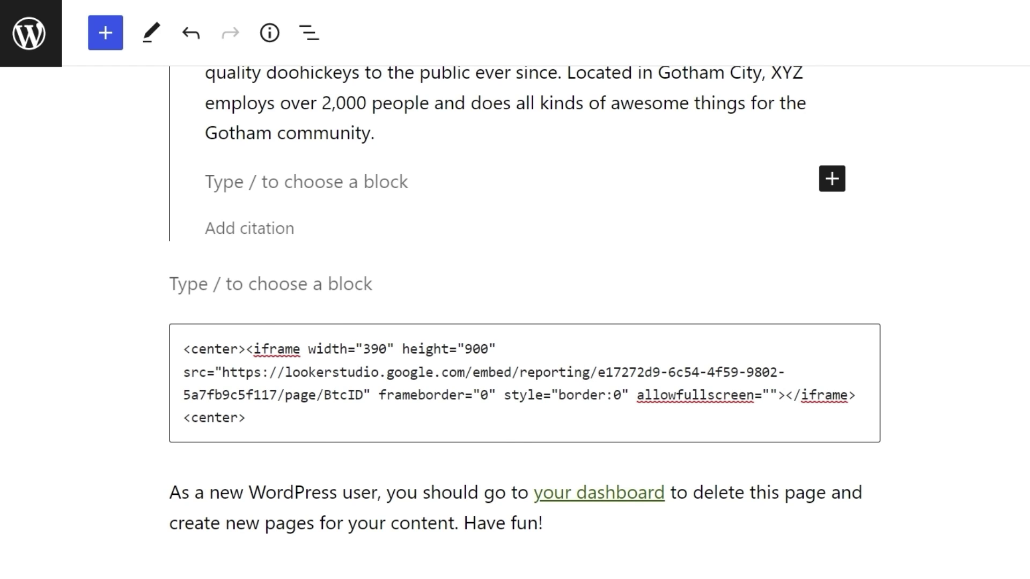
click(525, 383)
key(Right)
key(Right)
key(Right)
key(Right)
key(Right)
key(Right)
key(Right)
key(Right)
key(shift+Left)
key(shift+Left)
key(shift+Left)
key(shift+Left)
key(shift+Left)
key(shift+Left)
key(shift+Left)
key(shift+Left)
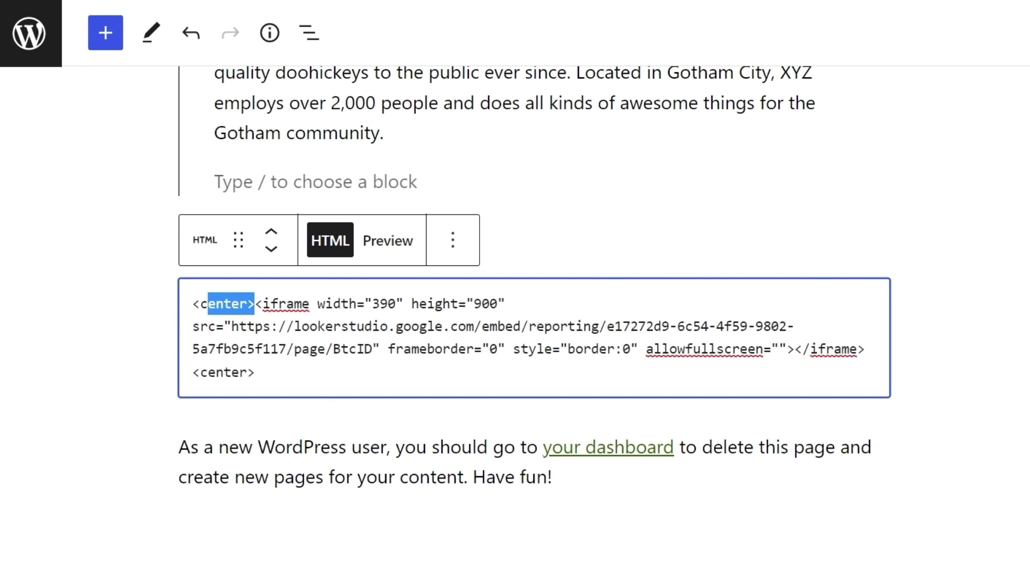
key(ctrl+End)
key(shift+Left)
key(shift+Left)
key(shift+Left)
key(shift+Left)
key(shift+Left)
key(shift+Left)
key(shift+Left)
key(shift+Left)
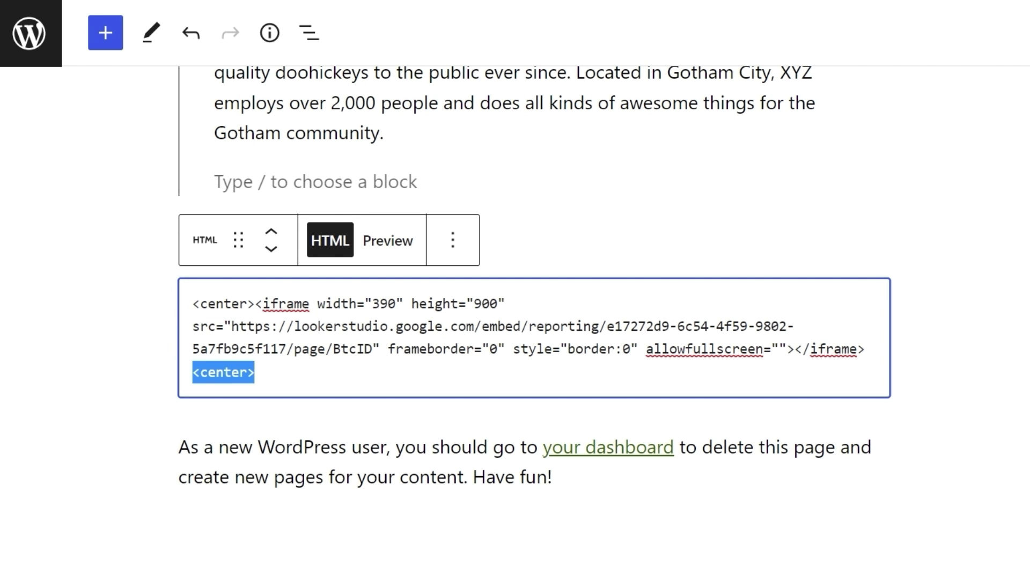
key(Left)
key(Right)
text(/)
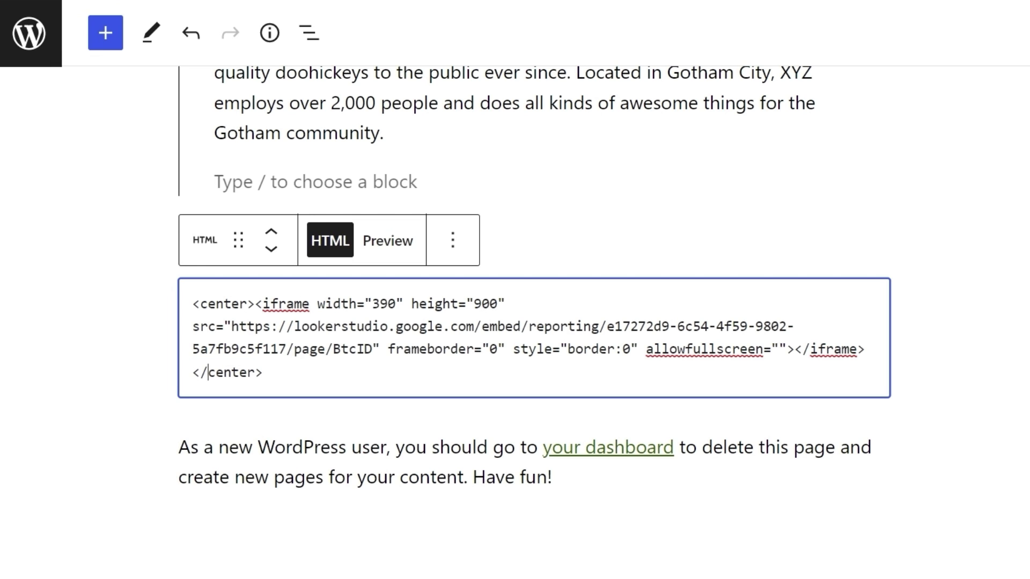